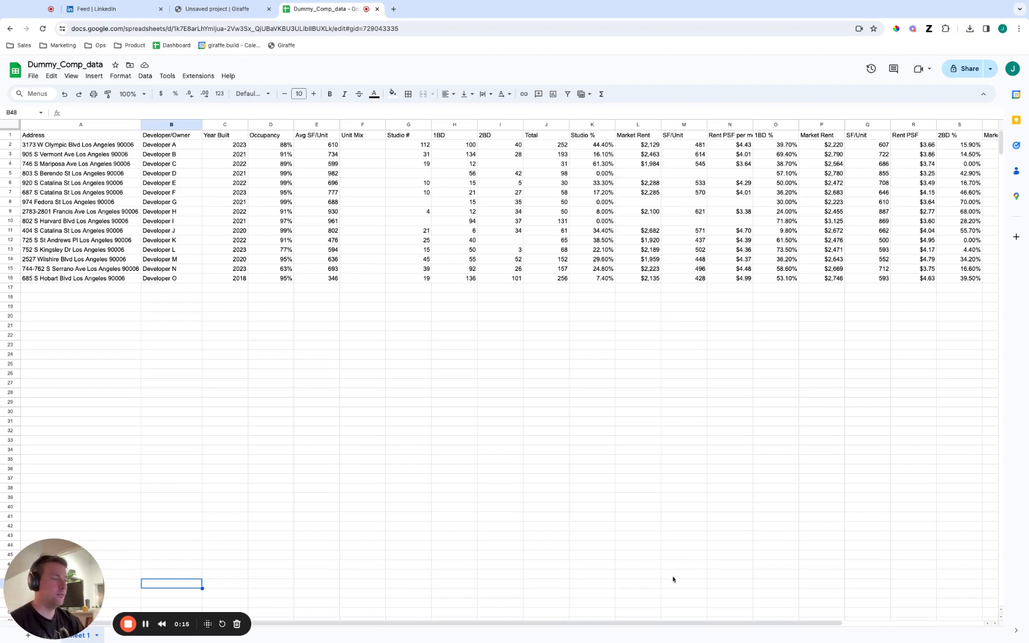
Review the columns of the Dummy_Comp_data sheet and the property addresses in column A.
{"action": "scroll", "coordinate": [689, 621], "scroll_direction": "right", "scroll_amount": 5}
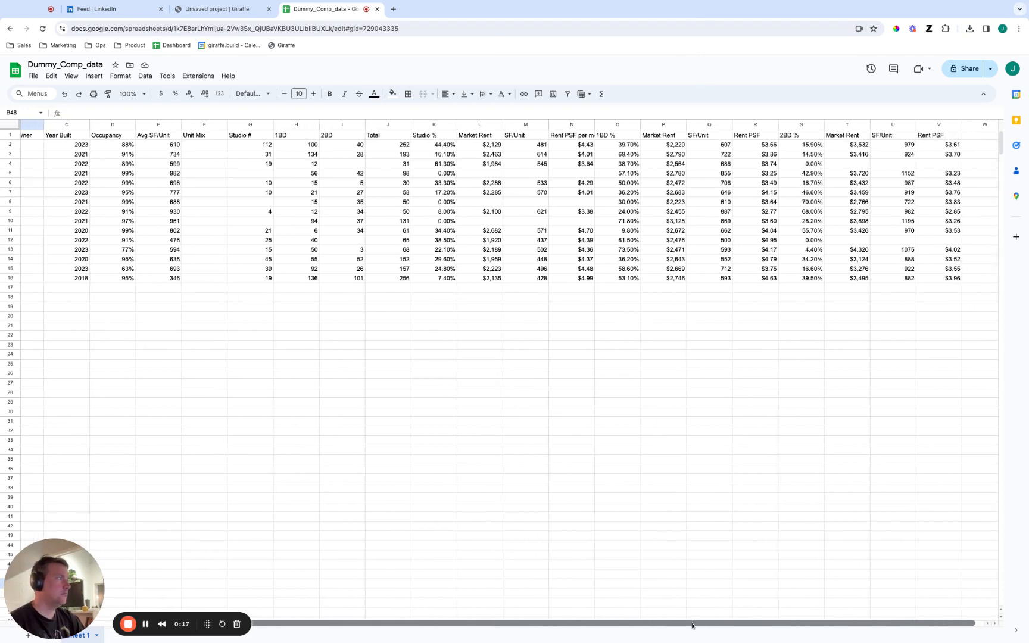
{"action": "scroll", "coordinate": [692, 625], "scroll_direction": "left", "scroll_amount": 5}
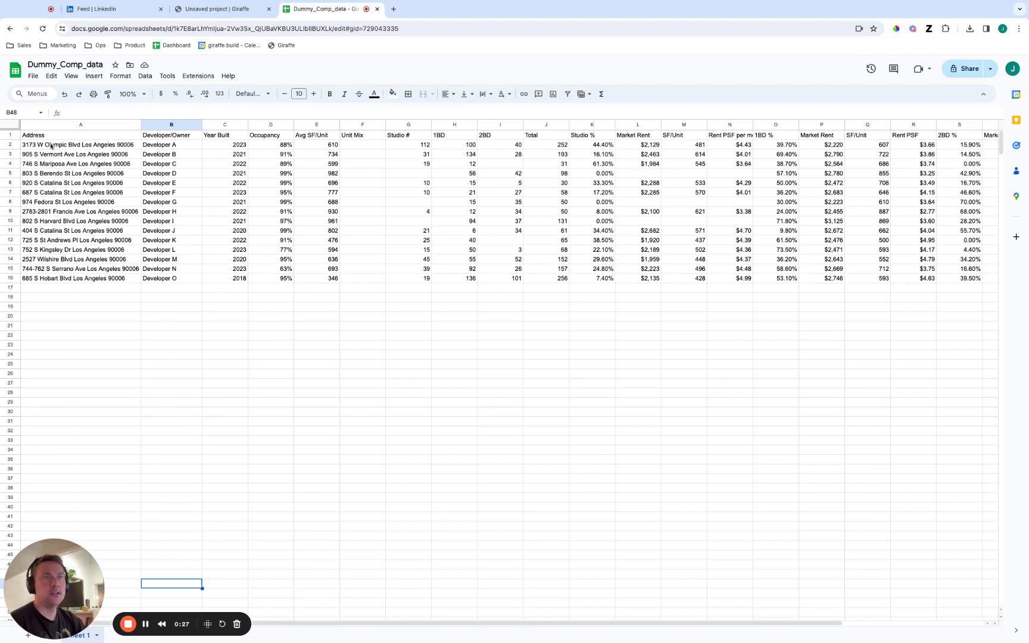
{"action": "left_click_drag", "start_coordinate": [51, 147], "coordinate": [62, 279]}
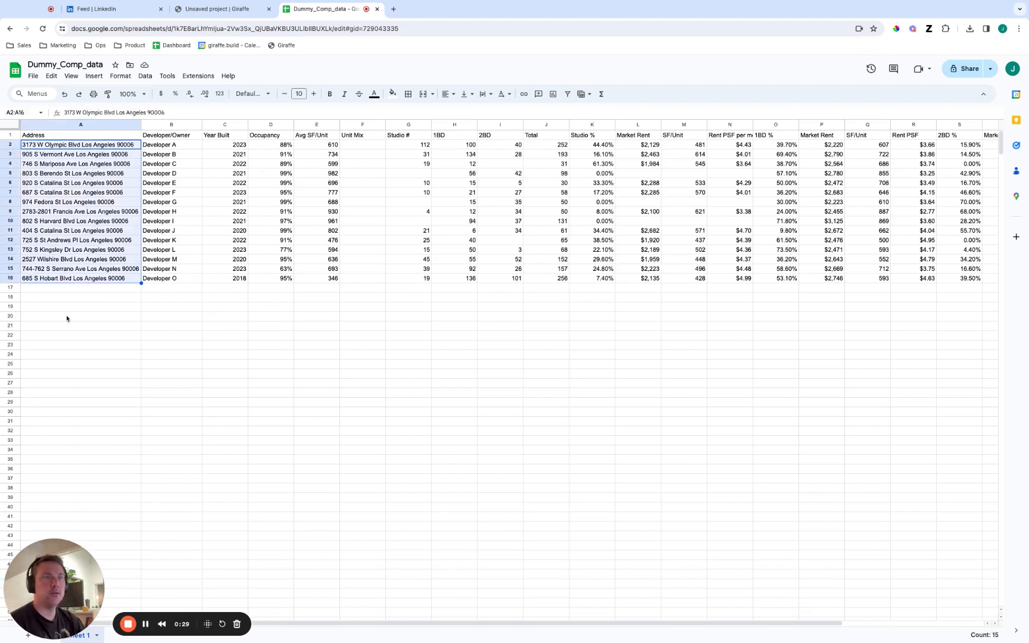
{"action": "left_click", "coordinate": [85, 309]}
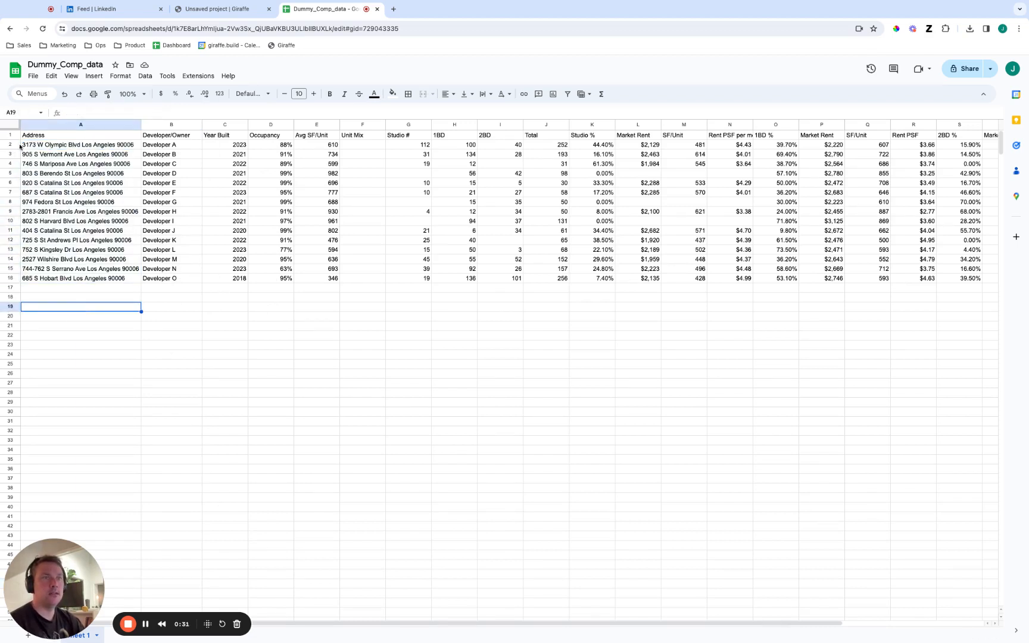
{"action": "left_click", "coordinate": [32, 136]}
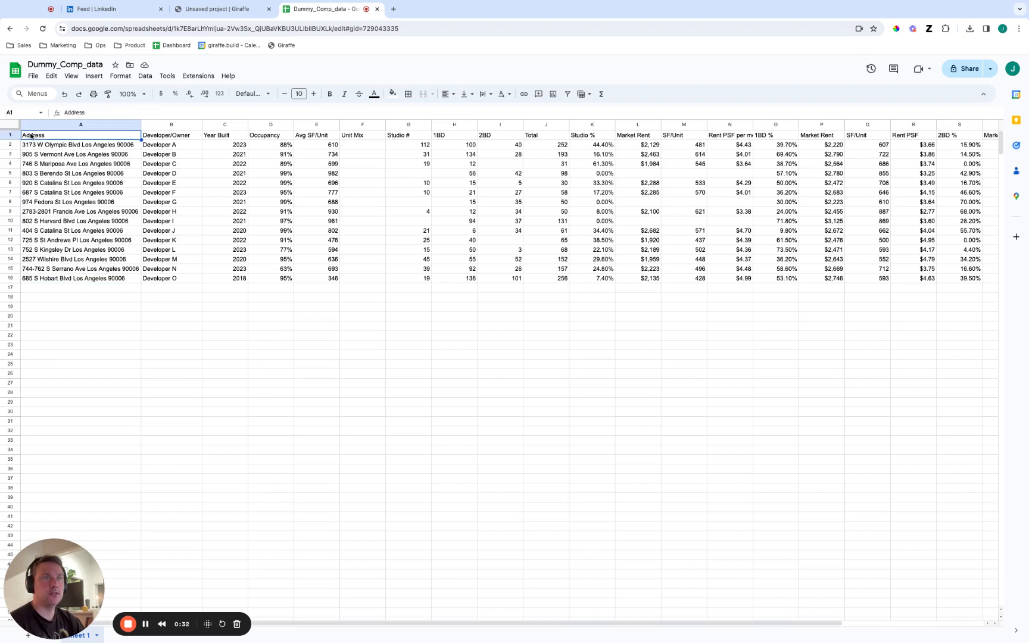
{"action": "left_click", "coordinate": [112, 147]}
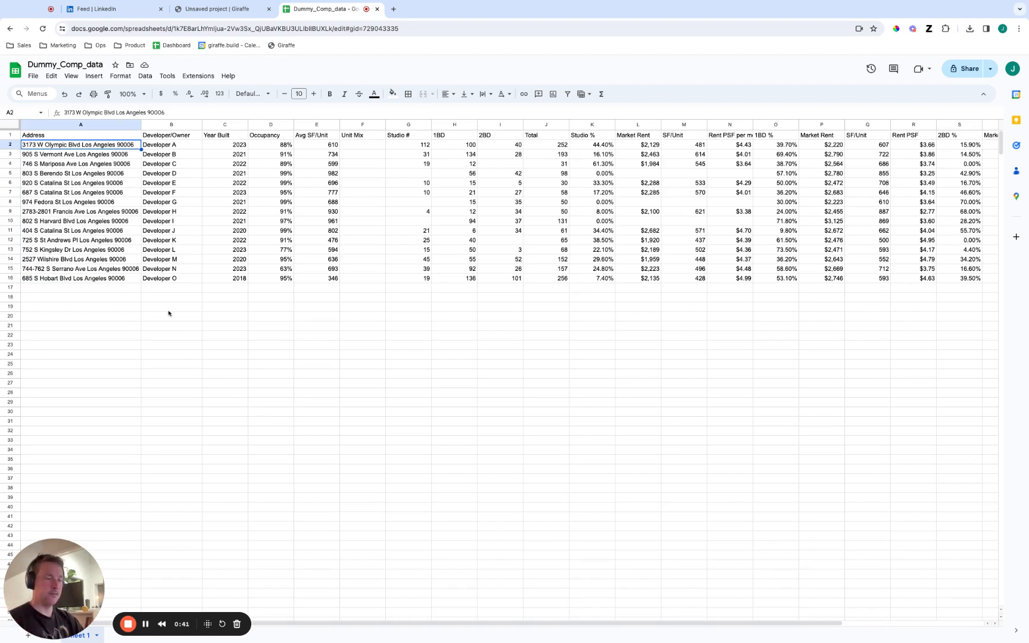
Switch to the Giraffe project and create a vector data layer by uploading the file Dummy_Comp_data - Sheet 1.csv.
{"action": "left_click", "coordinate": [218, 9]}
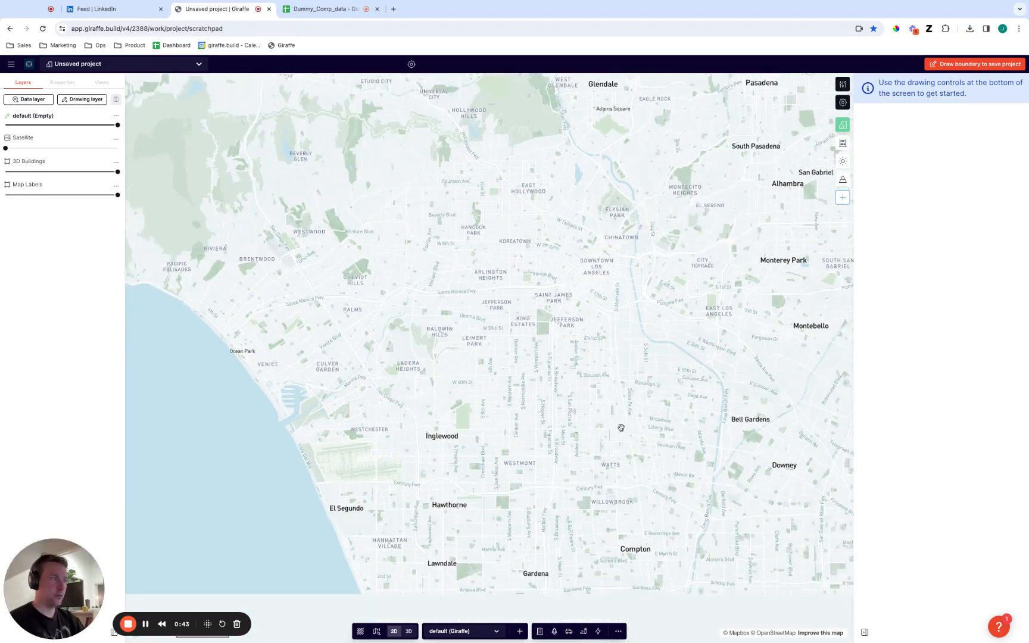
{"action": "left_click", "coordinate": [50, 101]}
{"action": "left_click", "coordinate": [694, 93]}
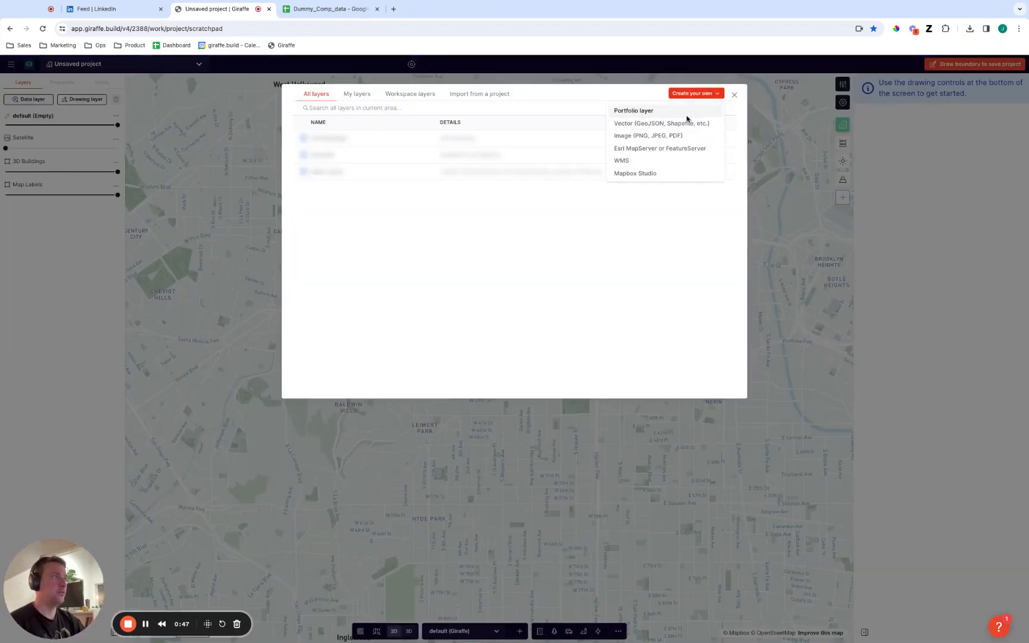
{"action": "left_click", "coordinate": [677, 125]}
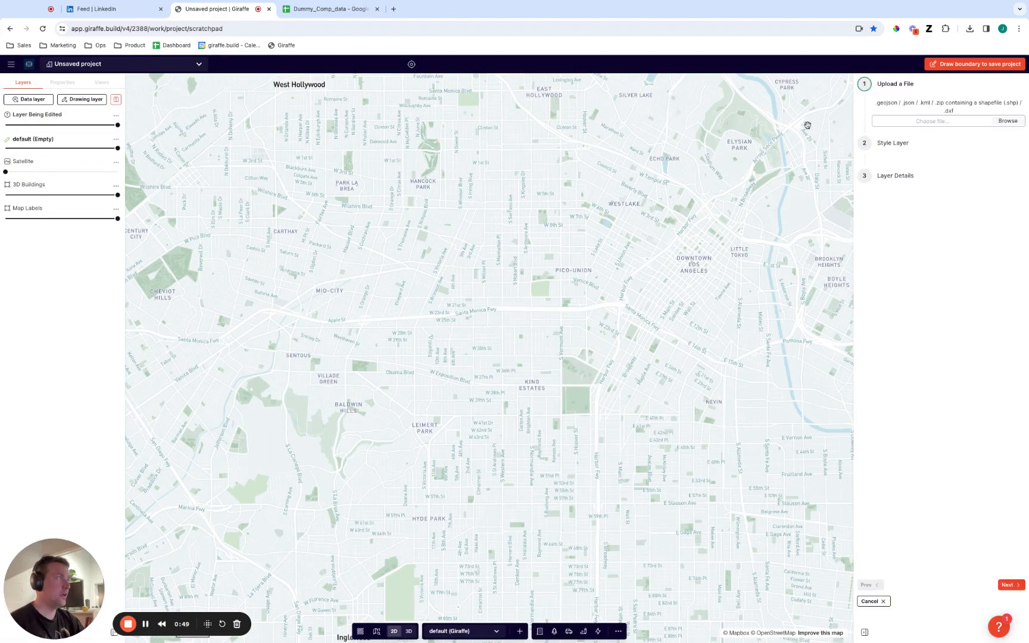
{"action": "left_click", "coordinate": [1006, 121]}
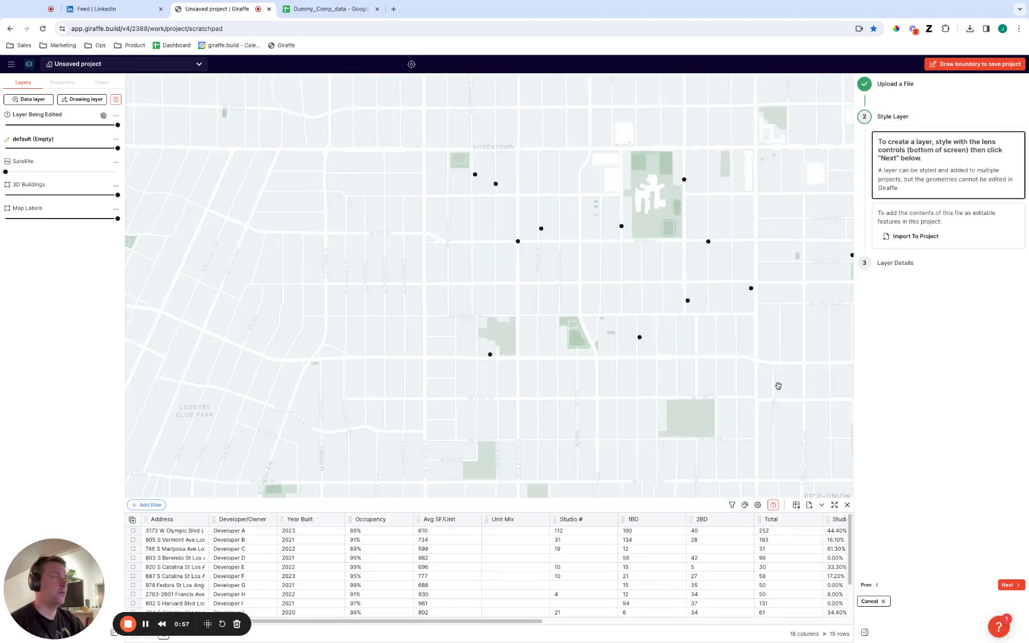
Check the plotted property points and finish adding the uploaded layer to the project with its default style and details.
{"action": "scroll", "coordinate": [597, 375], "scroll_direction": "down", "scroll_amount": 4}
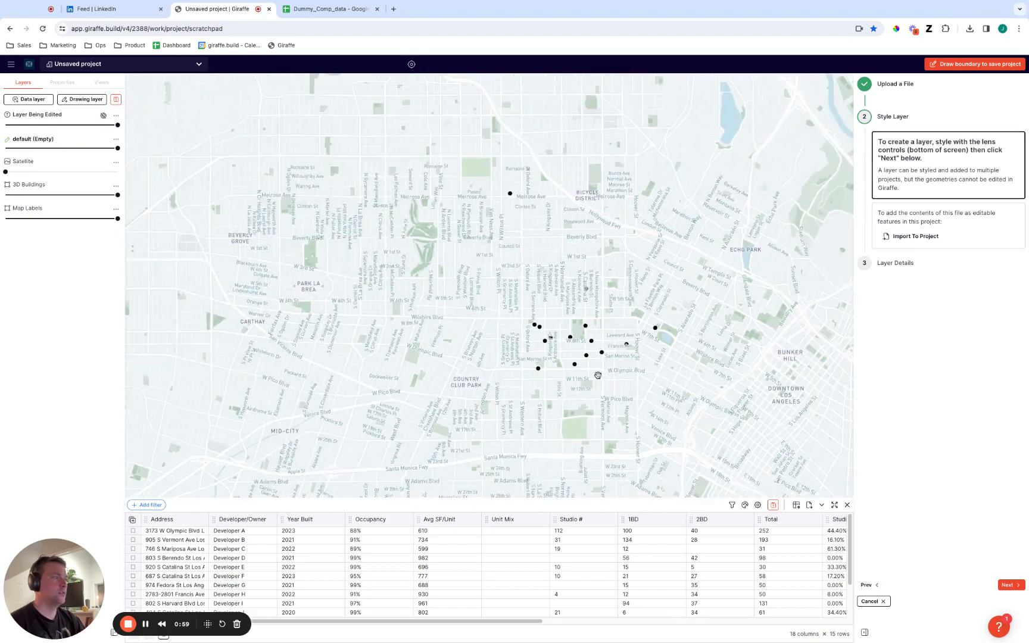
{"action": "scroll", "coordinate": [572, 354], "scroll_direction": "down", "scroll_amount": 3}
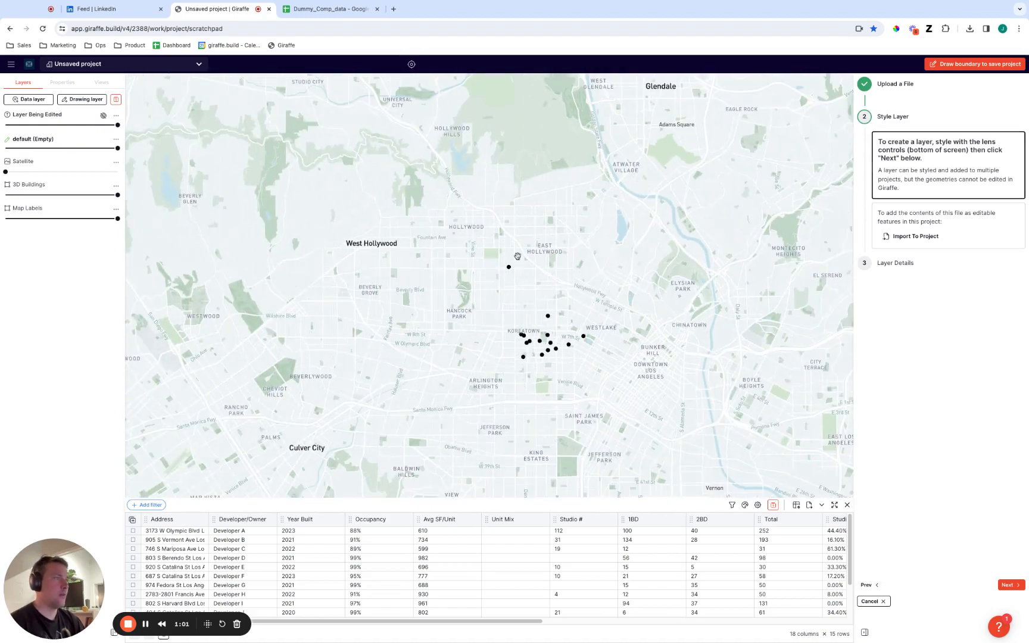
{"action": "scroll", "coordinate": [575, 344], "scroll_direction": "up", "scroll_amount": 5}
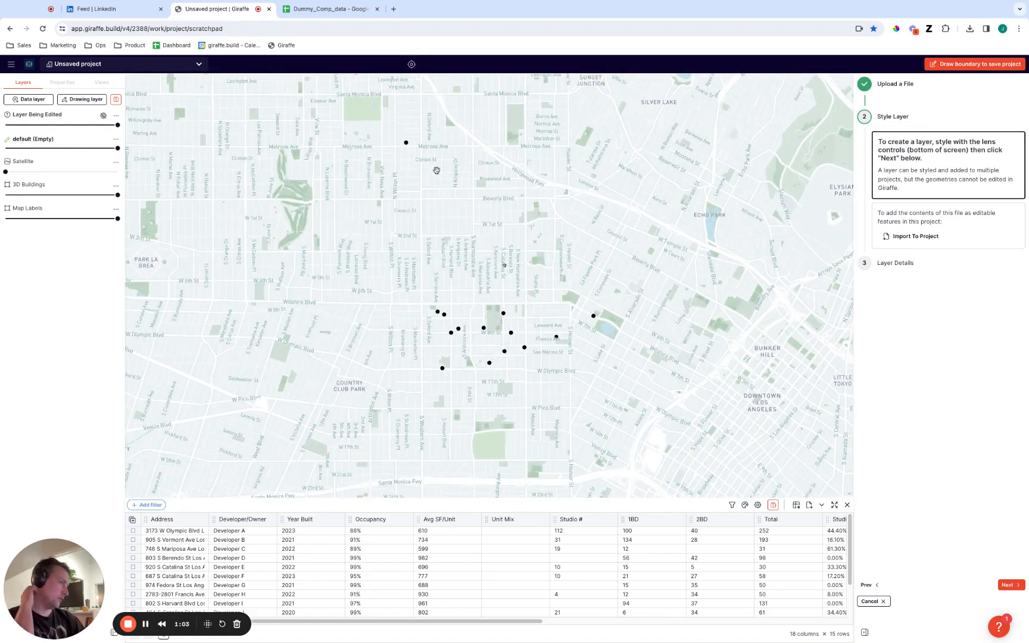
{"action": "scroll", "coordinate": [536, 294], "scroll_direction": "up", "scroll_amount": 3}
{"action": "scroll", "coordinate": [534, 294], "scroll_direction": "down", "scroll_amount": 4}
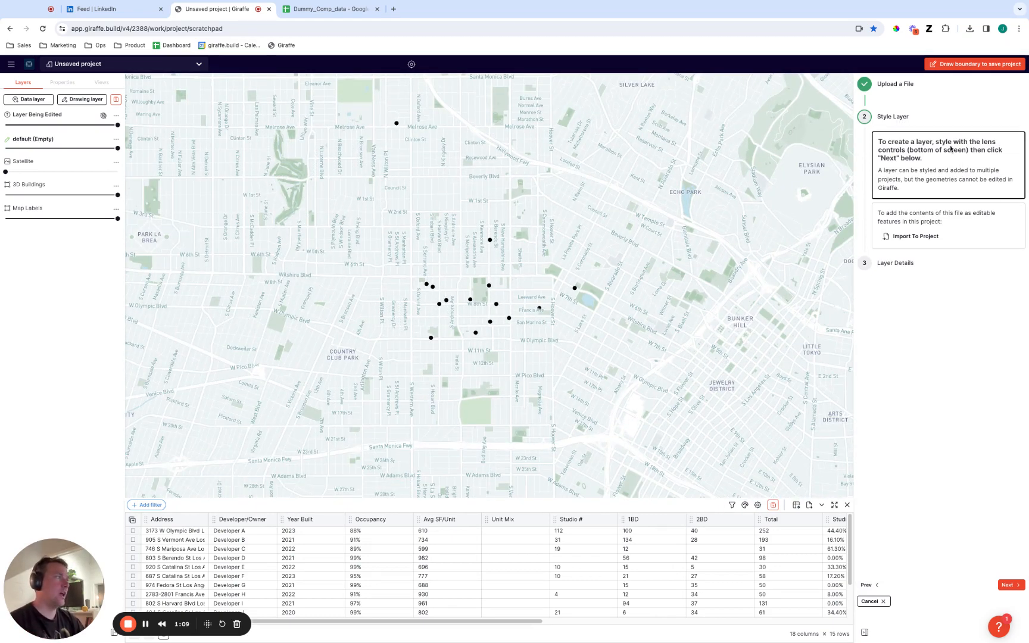
{"action": "left_click", "coordinate": [1009, 585]}
{"action": "left_click", "coordinate": [1006, 584]}
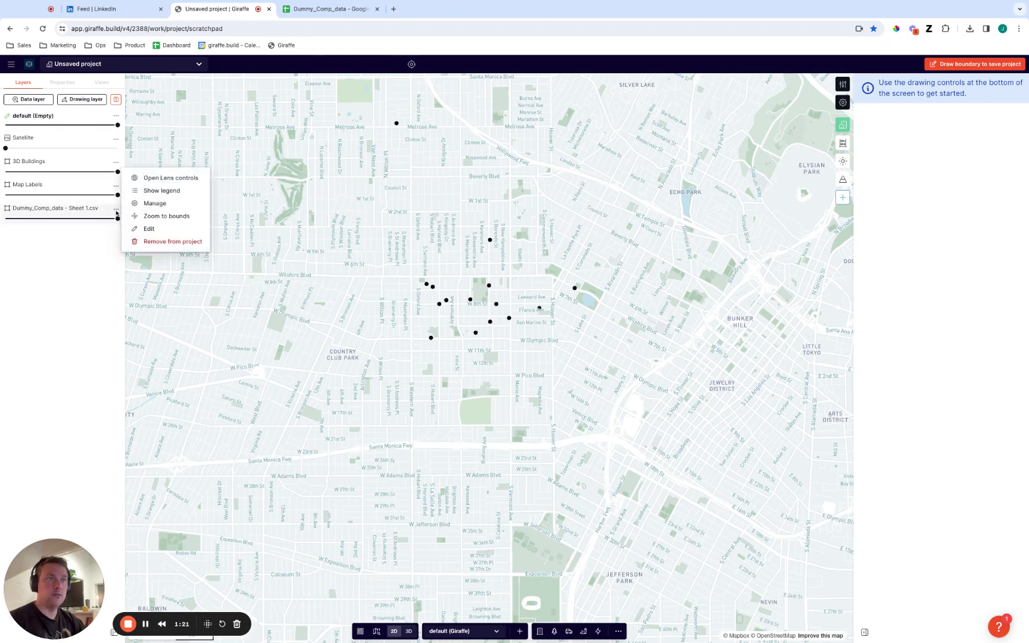
Open the lens controls of the Dummy_Comp_data layer and turn on labels in its style settings.
{"action": "left_click", "coordinate": [116, 209]}
{"action": "left_click", "coordinate": [168, 178]}
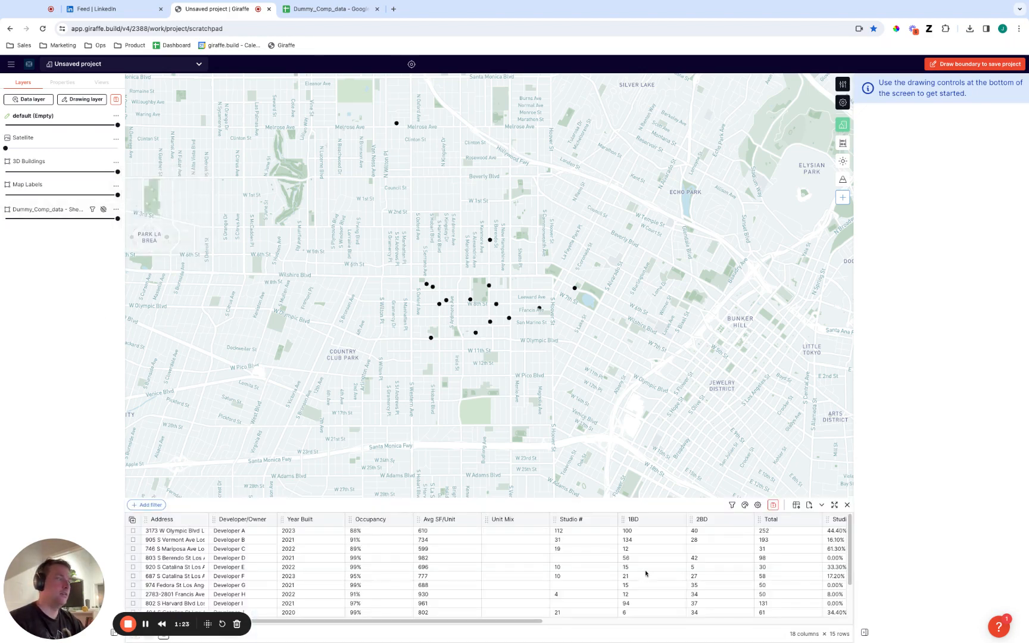
{"action": "left_click", "coordinate": [748, 507]}
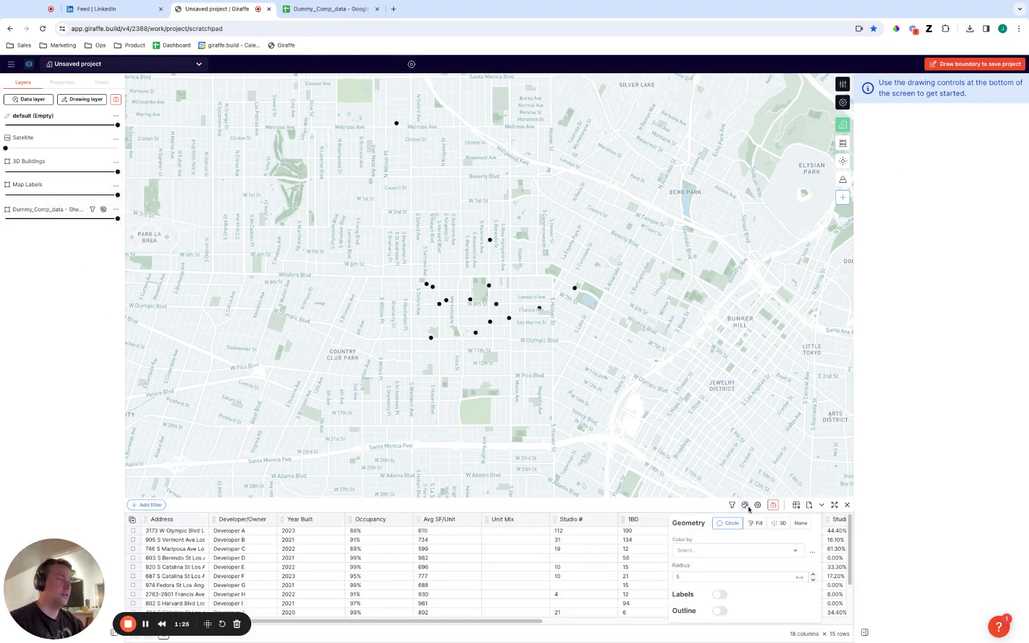
{"action": "left_click", "coordinate": [722, 611]}
{"action": "left_click", "coordinate": [721, 594]}
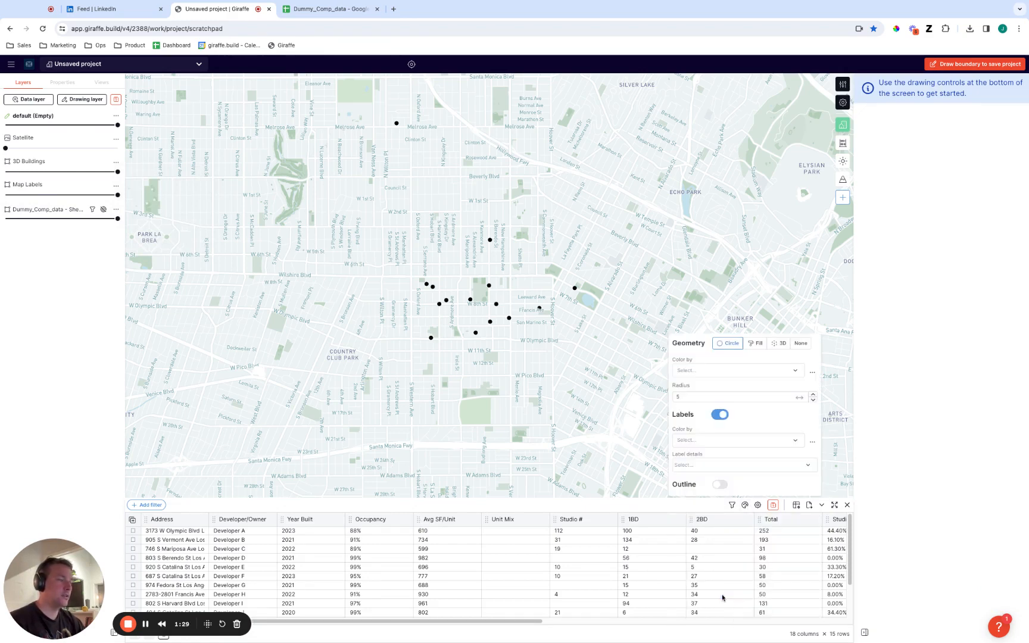
Set the point labels to show Year Built, Avg SF/Unit and Rent PSF per mo.
{"action": "left_click", "coordinate": [716, 465]}
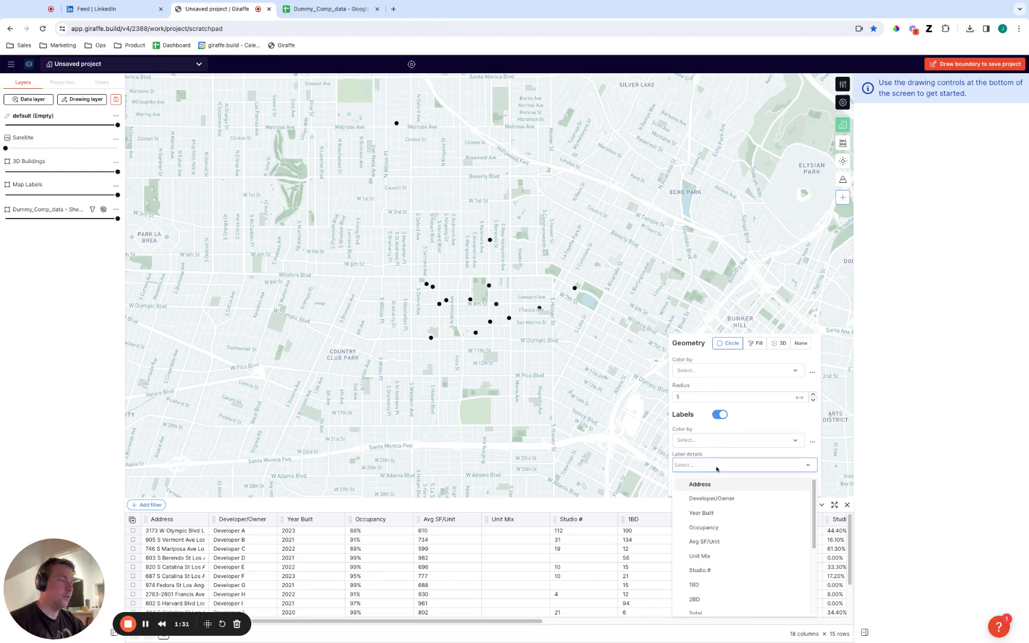
{"action": "left_click", "coordinate": [750, 514]}
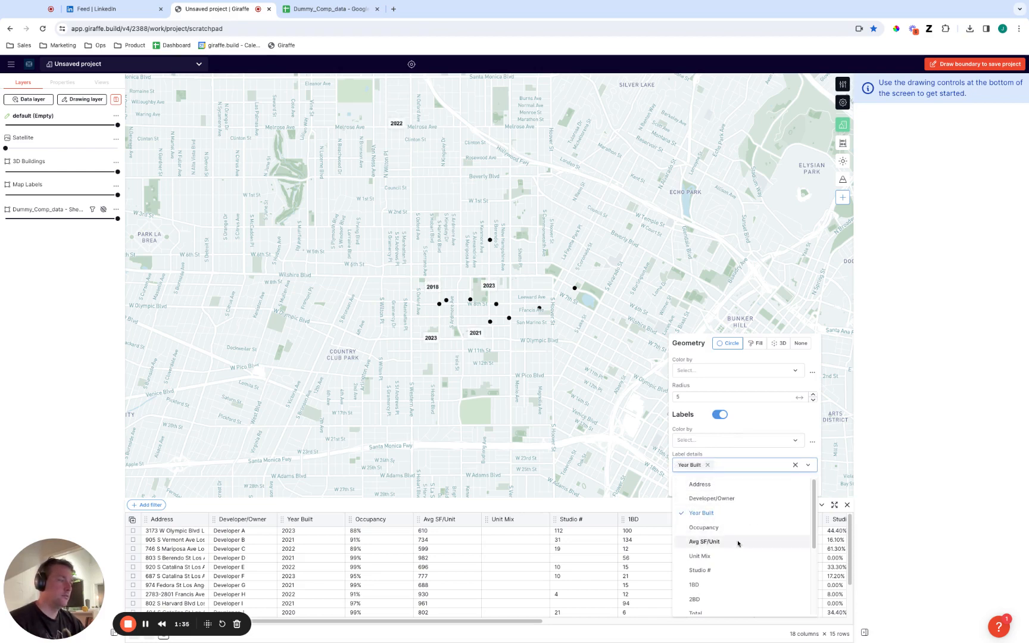
{"action": "left_click", "coordinate": [751, 541]}
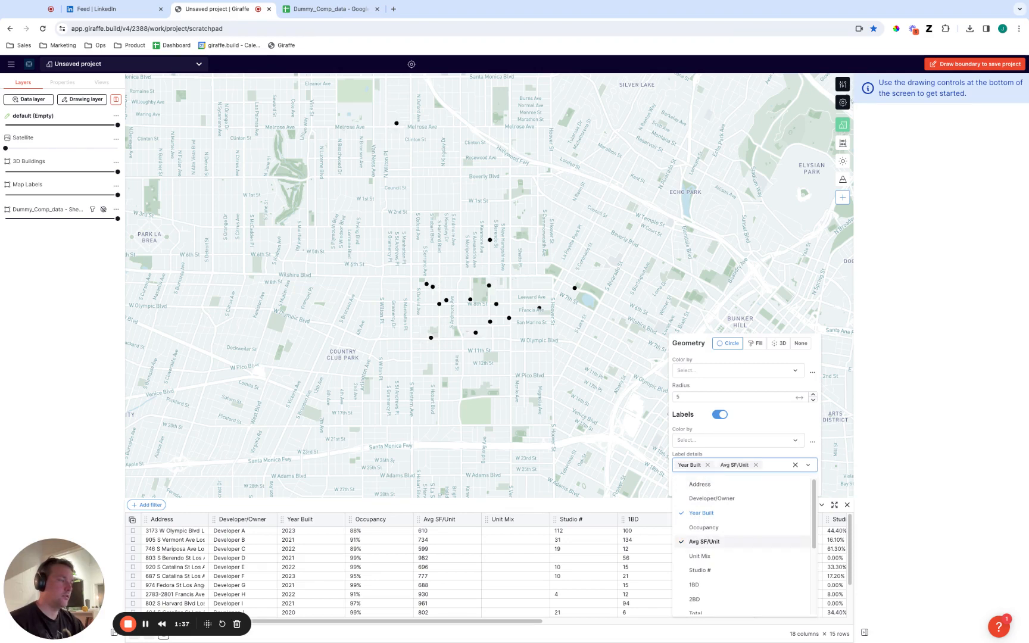
{"action": "scroll", "coordinate": [751, 546], "scroll_direction": "down", "scroll_amount": 2}
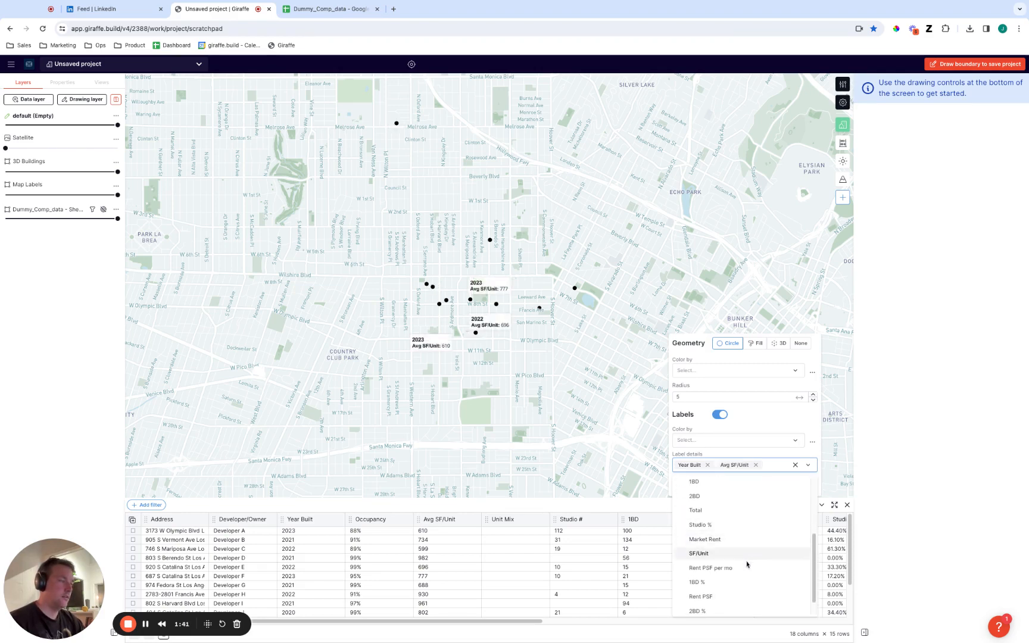
{"action": "left_click", "coordinate": [715, 569]}
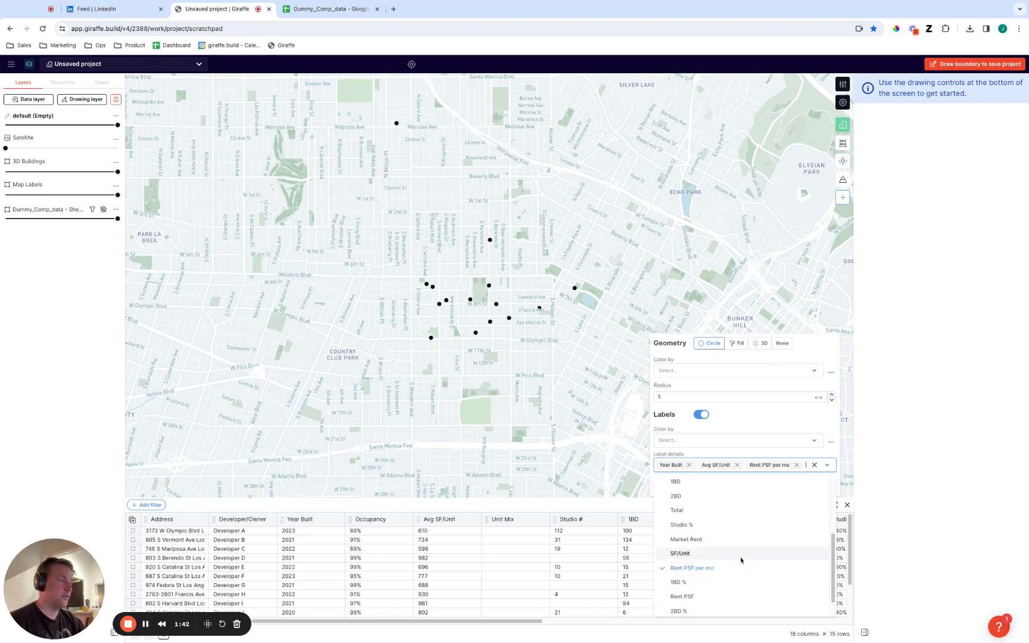
{"action": "left_click", "coordinate": [533, 431]}
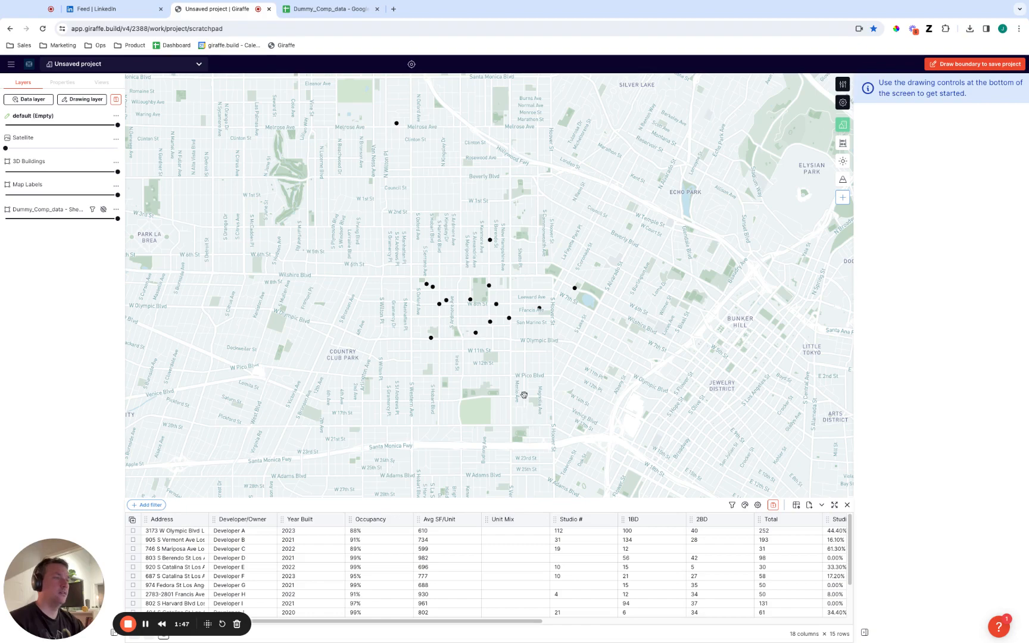
Show the labelled points in a tilted 3D view and lower the 3D Buildings layer's opacity to about a quarter.
{"action": "scroll", "coordinate": [509, 334], "scroll_direction": "up", "scroll_amount": 5}
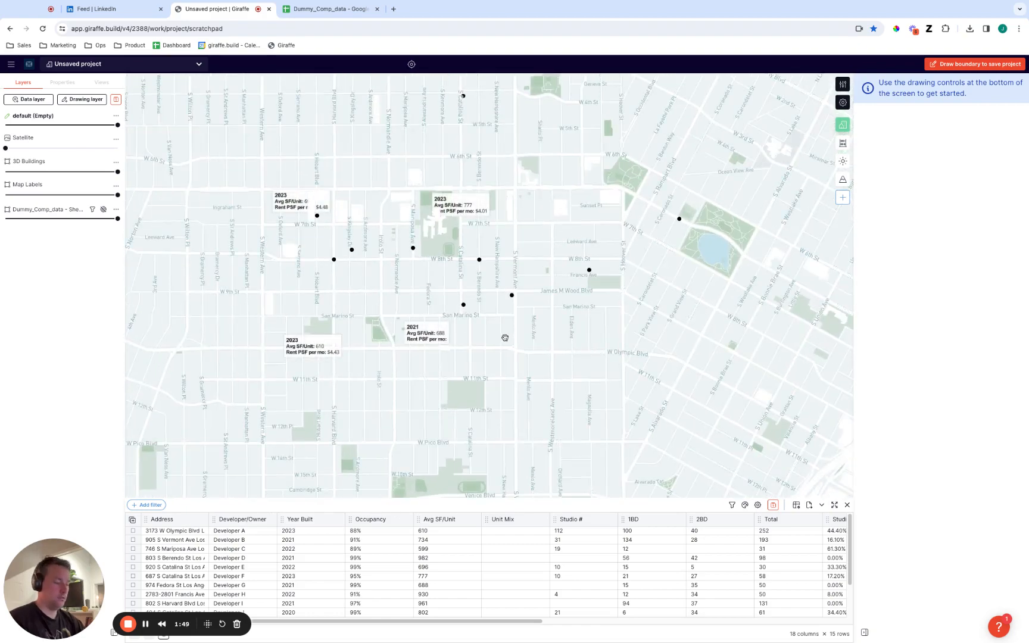
{"action": "right_click_drag", "start_coordinate": [505, 337], "coordinate": [443, 340]}
{"action": "scroll", "coordinate": [443, 339], "scroll_direction": "up", "scroll_amount": 4}
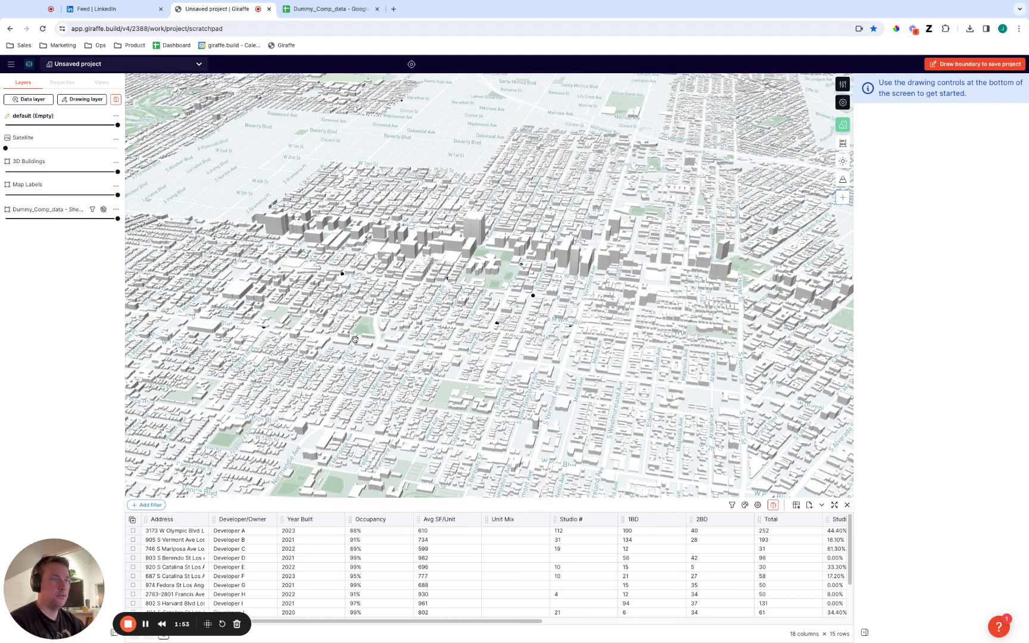
{"action": "left_click_drag", "start_coordinate": [118, 171], "coordinate": [33, 171]}
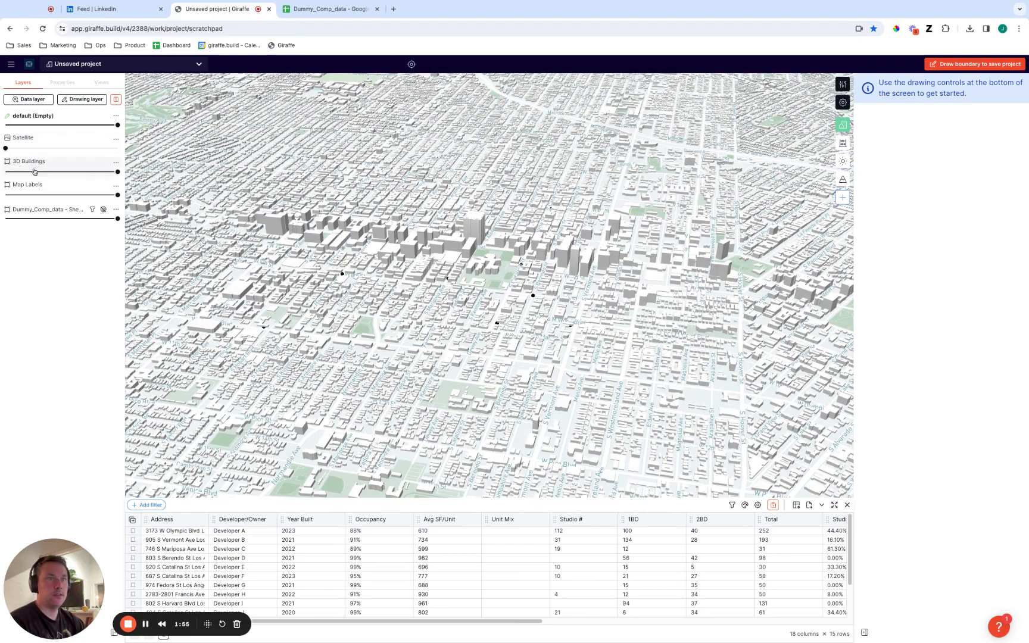
{"action": "scroll", "coordinate": [370, 353], "scroll_direction": "up", "scroll_amount": 2}
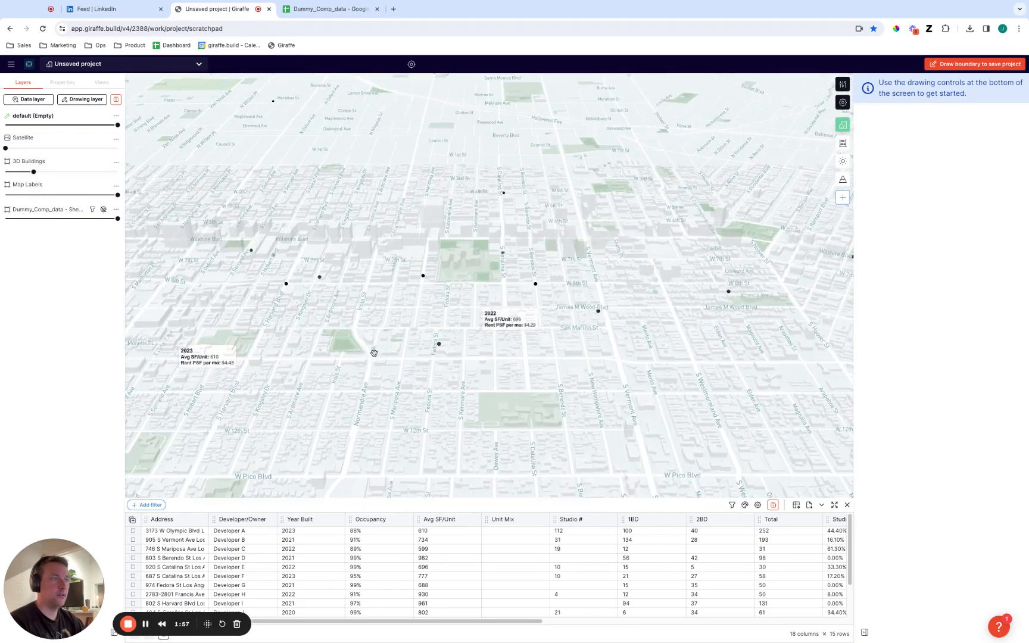
{"action": "scroll", "coordinate": [632, 356], "scroll_direction": "up", "scroll_amount": 5}
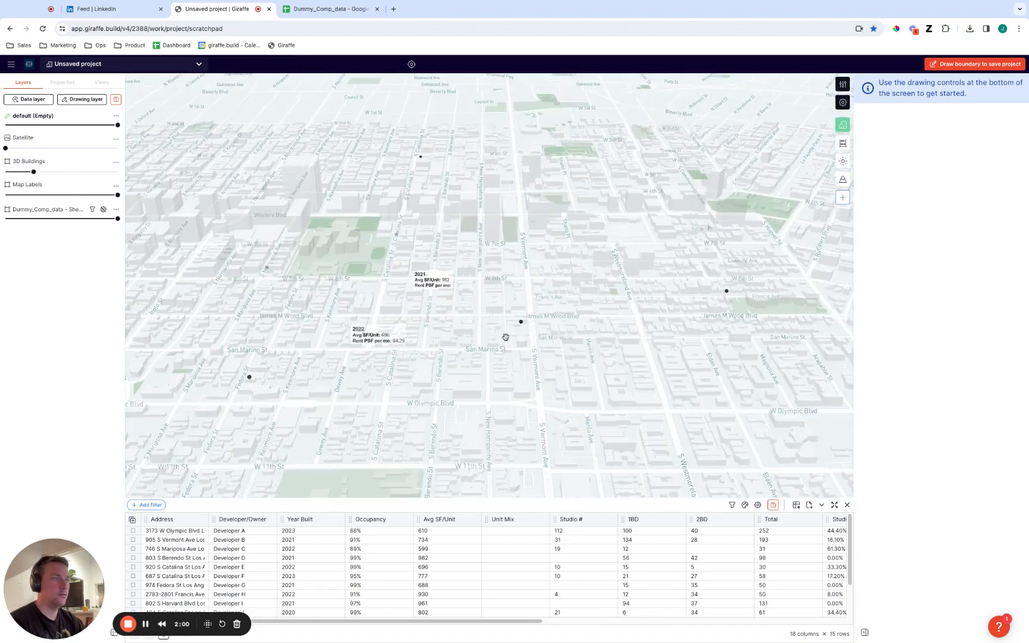
{"action": "scroll", "coordinate": [554, 337], "scroll_direction": "down", "scroll_amount": 5}
{"action": "scroll", "coordinate": [550, 342], "scroll_direction": "down", "scroll_amount": 5}
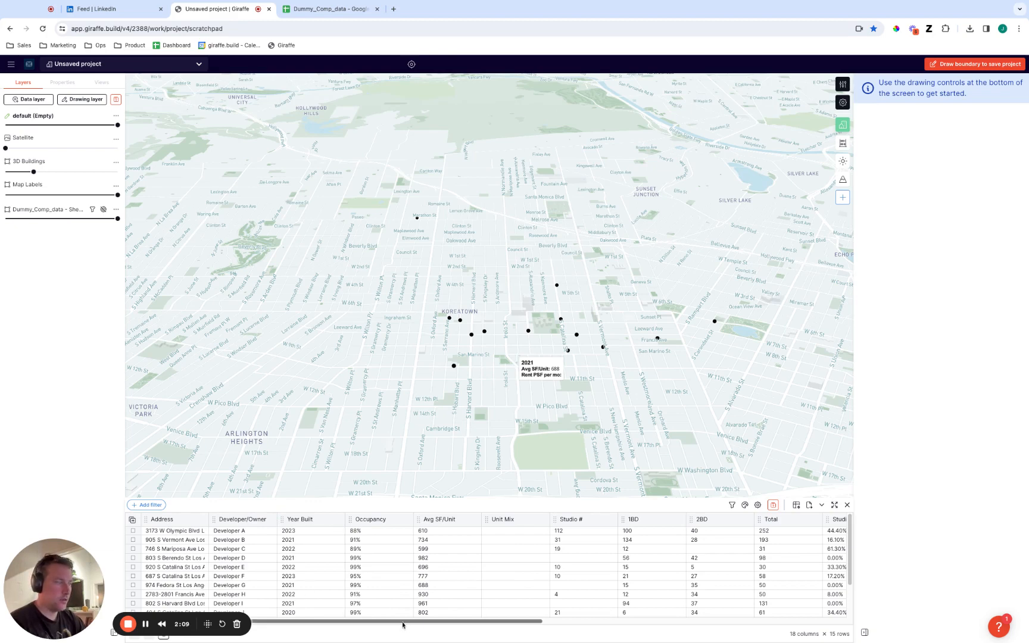
Review the columns of the Dummy_Comp_data table and filter it to rows where Developer/Owner is Developer A.
{"action": "left_click_drag", "start_coordinate": [403, 621], "coordinate": [586, 547]}
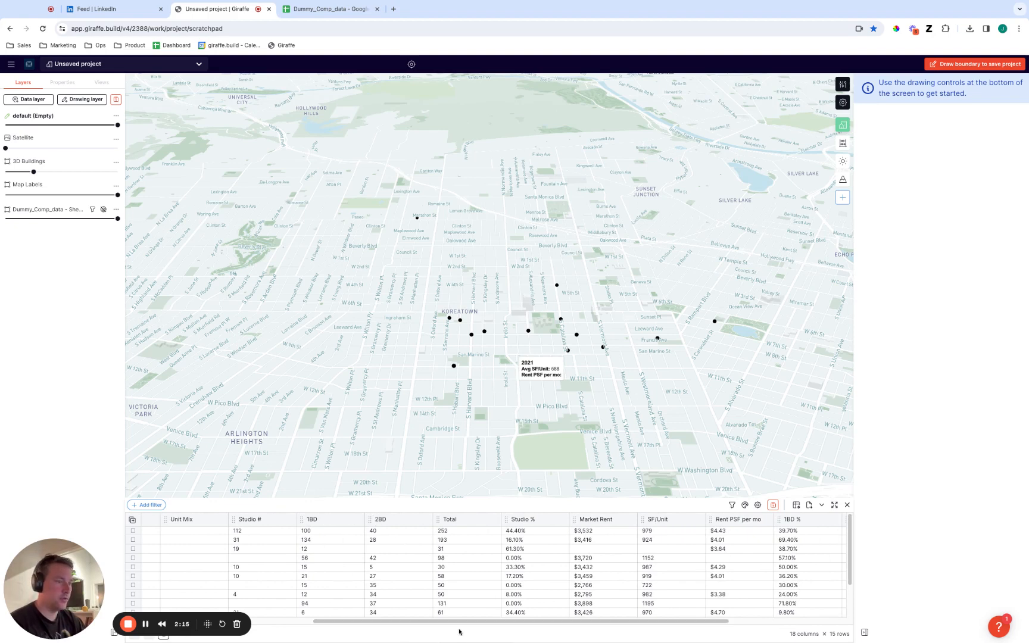
{"action": "scroll", "coordinate": [460, 622], "scroll_direction": "right", "scroll_amount": 5}
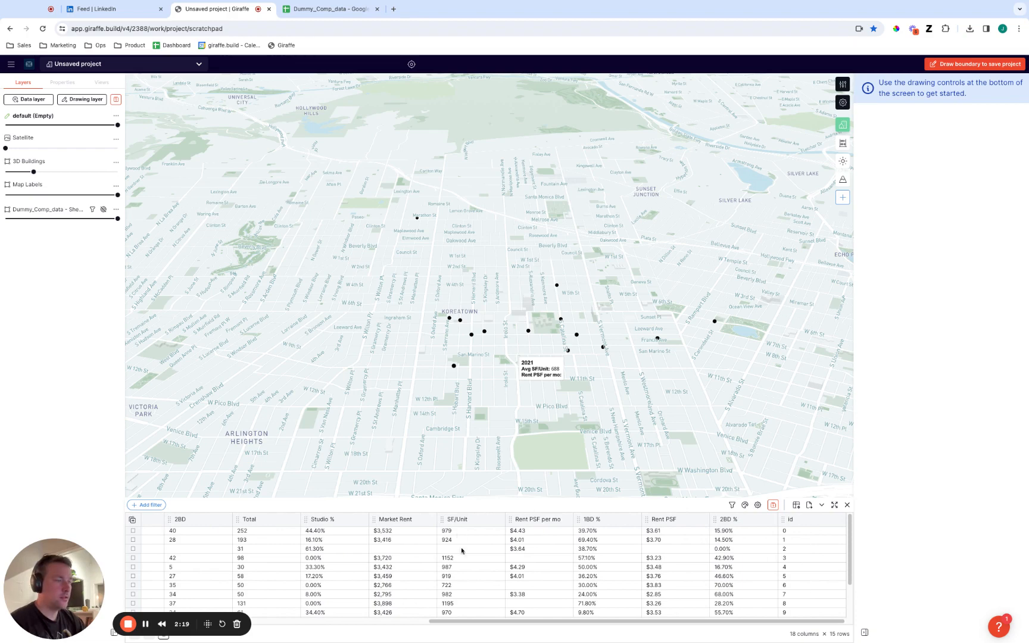
{"action": "scroll", "coordinate": [495, 626], "scroll_direction": "left", "scroll_amount": 8}
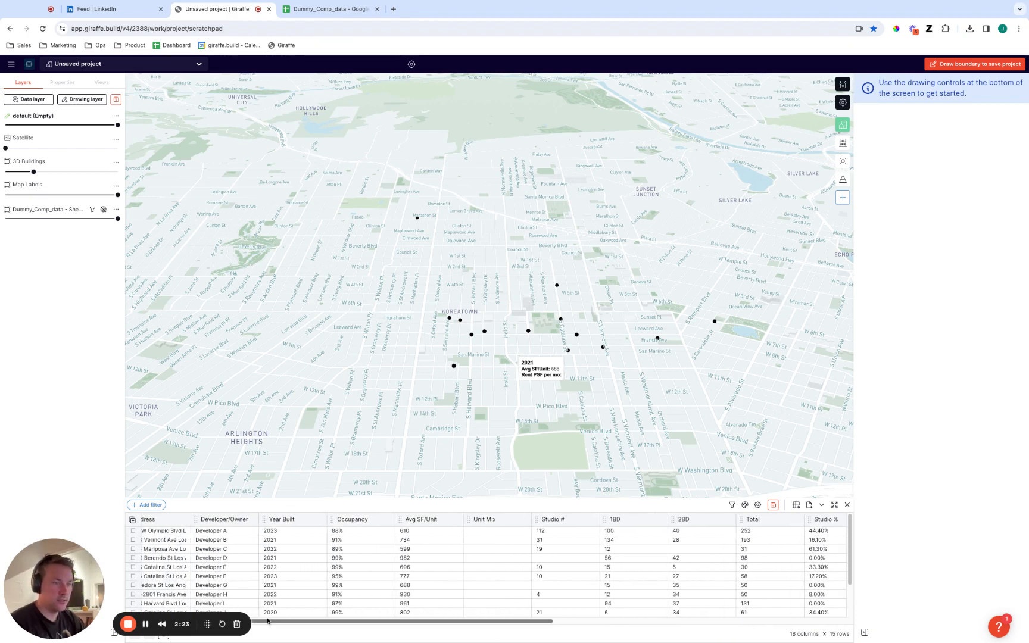
{"action": "scroll", "coordinate": [236, 580], "scroll_direction": "left", "scroll_amount": 1}
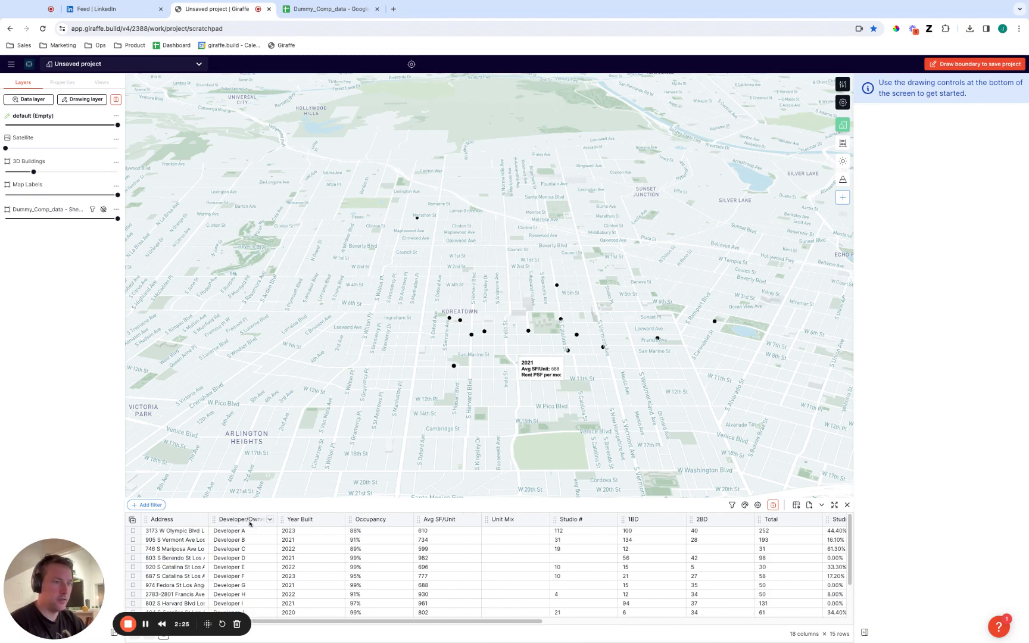
{"action": "left_click", "coordinate": [285, 520]}
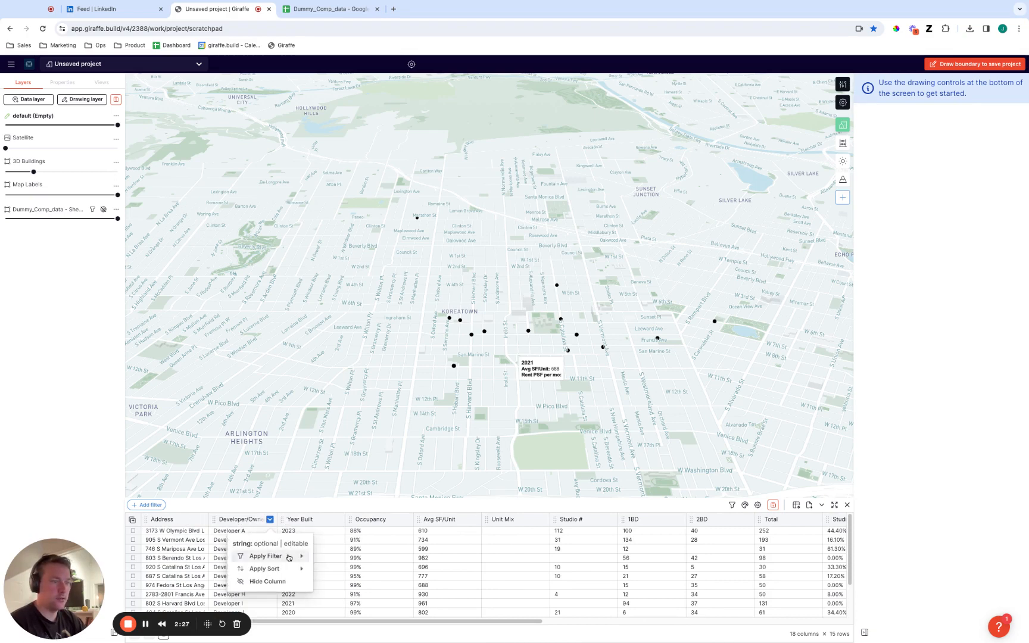
{"action": "mouse_move", "coordinate": [265, 555]}
{"action": "mouse_move", "coordinate": [365, 465]}
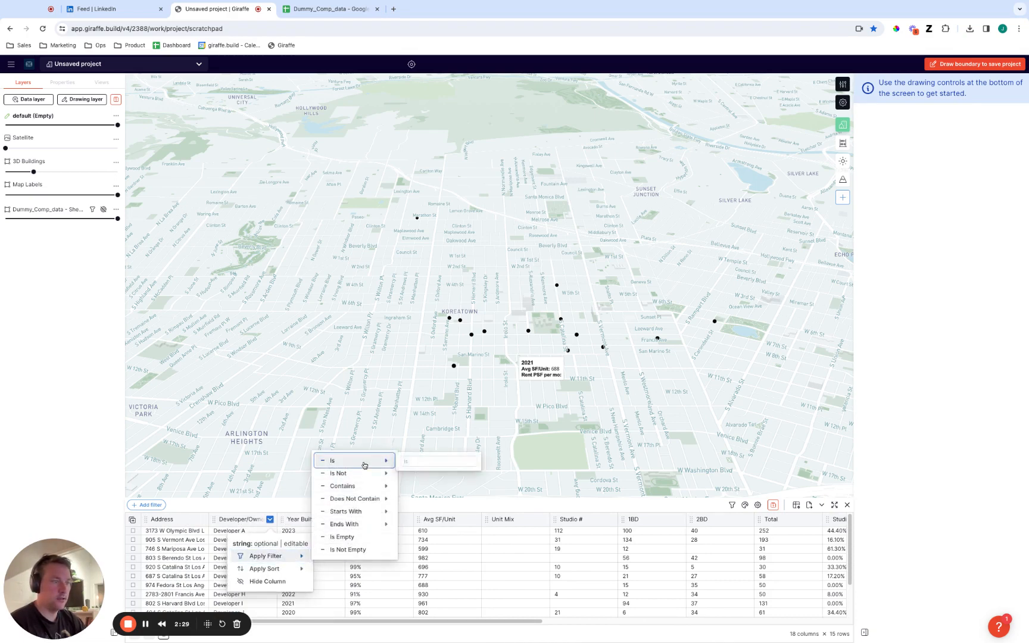
{"action": "left_click", "coordinate": [415, 460]}
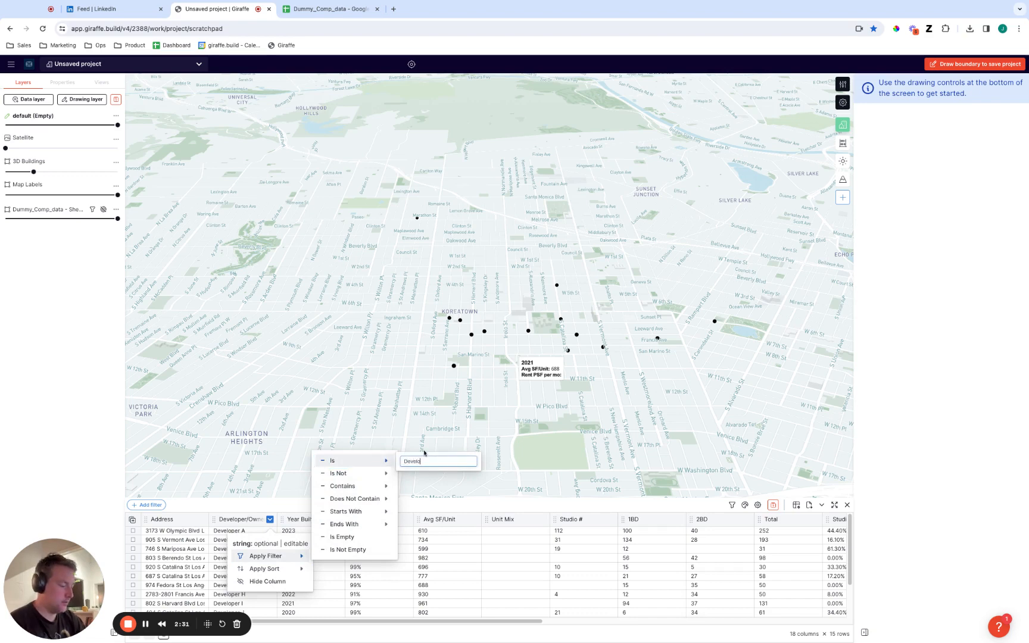
{"action": "type", "text": "Developer A"}
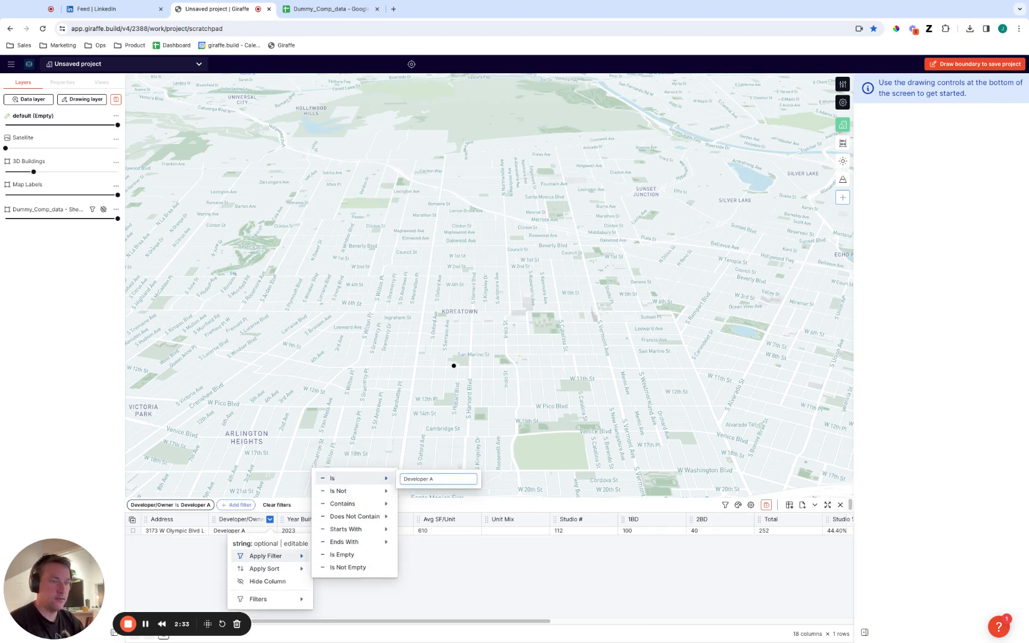
{"action": "left_click", "coordinate": [400, 576]}
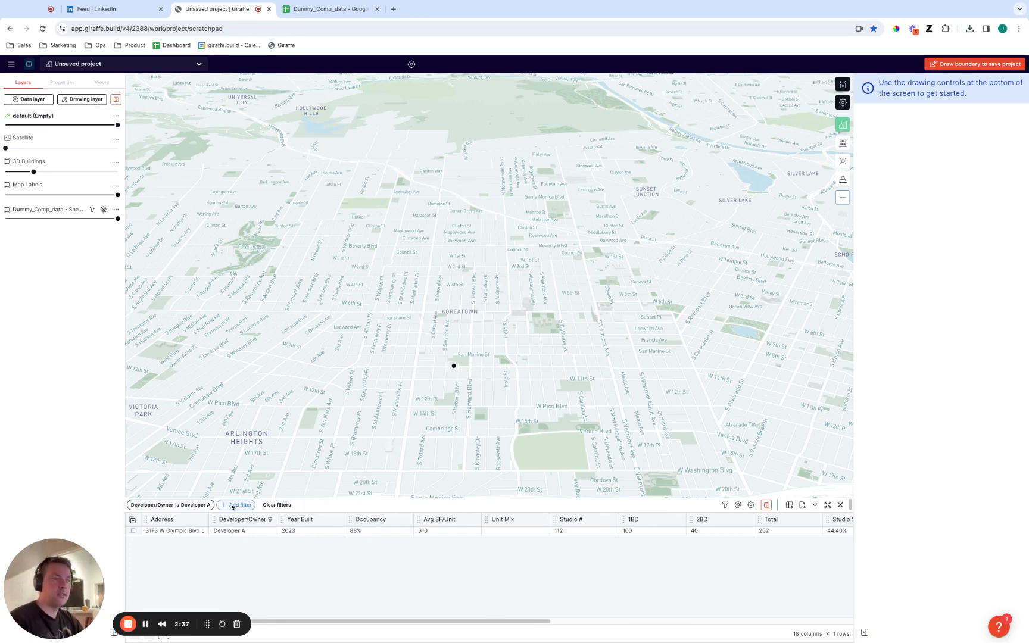
Remove the Developer/Owner filter and close the data table.
{"action": "left_click", "coordinate": [201, 505]}
{"action": "left_click", "coordinate": [220, 439]}
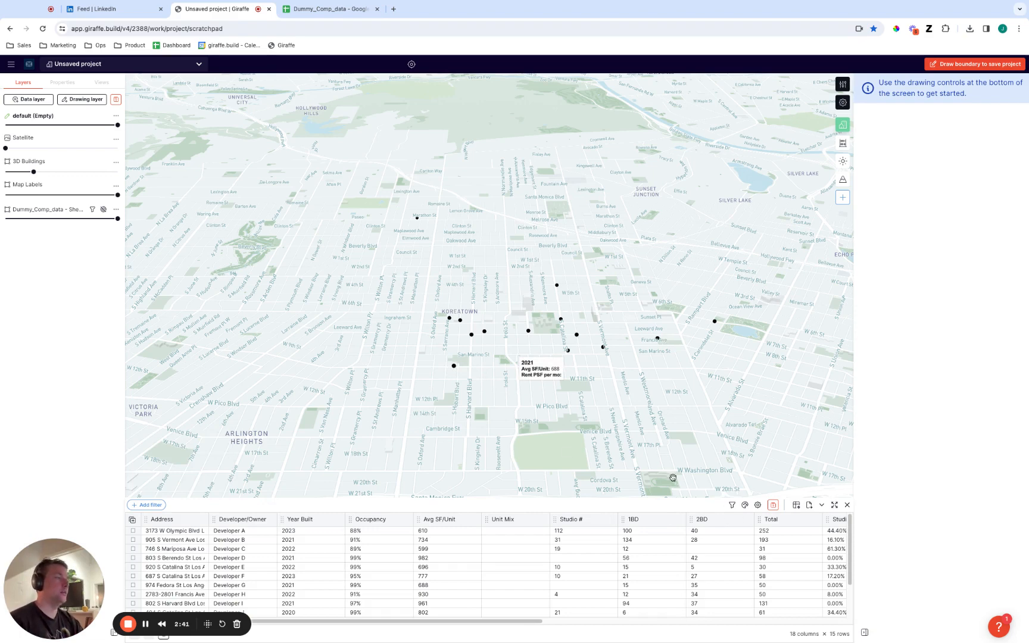
{"action": "left_click", "coordinate": [847, 505]}
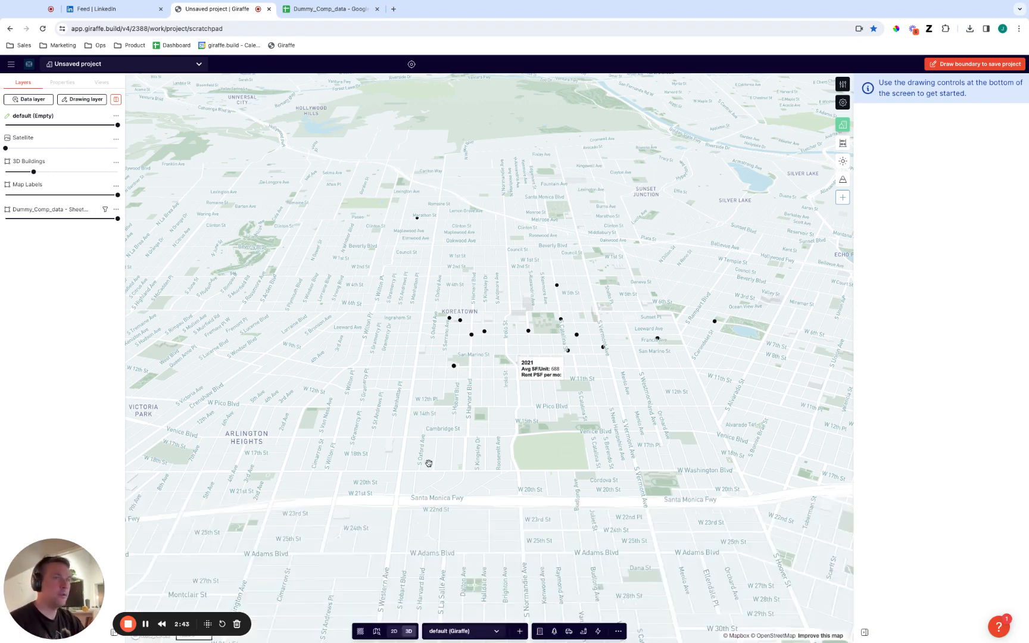
Create another vector data layer and upload the Dummy_Comp_data file for it.
{"action": "left_click", "coordinate": [29, 100]}
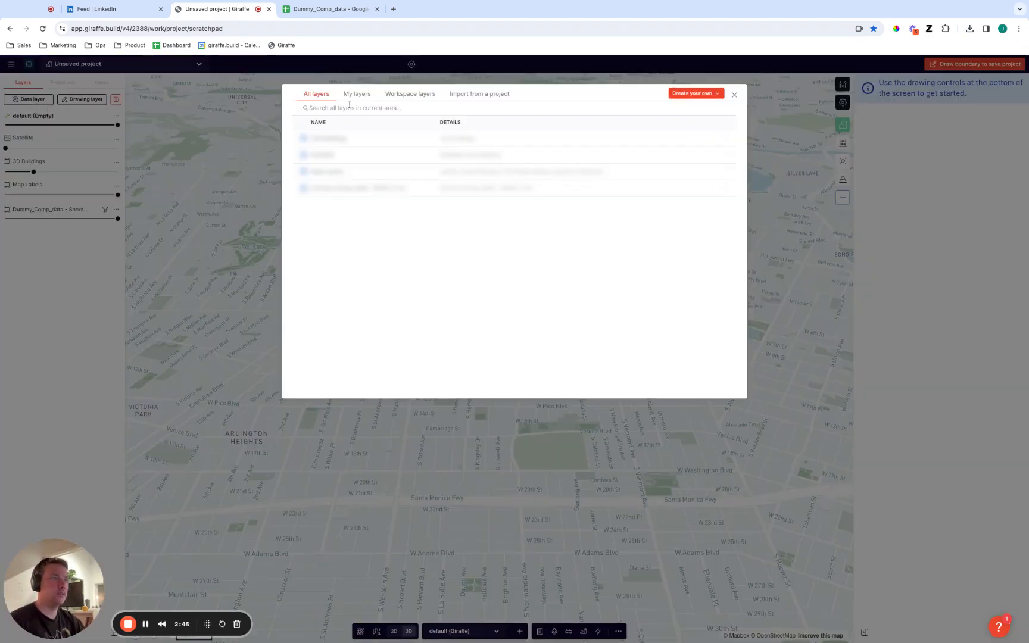
{"action": "left_click", "coordinate": [694, 94]}
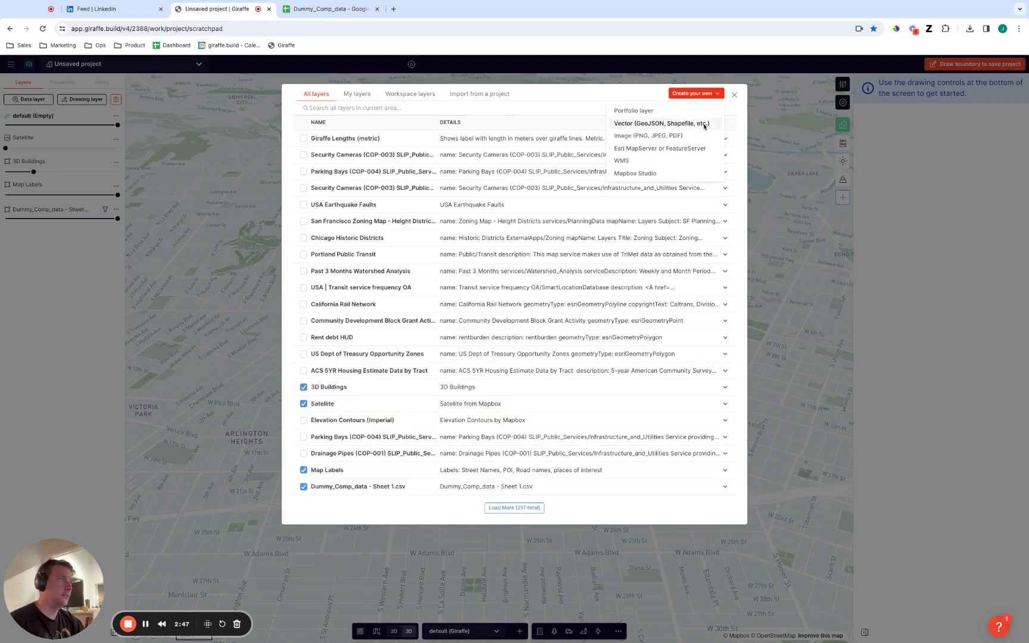
{"action": "left_click", "coordinate": [661, 123]}
{"action": "left_click", "coordinate": [1004, 122]}
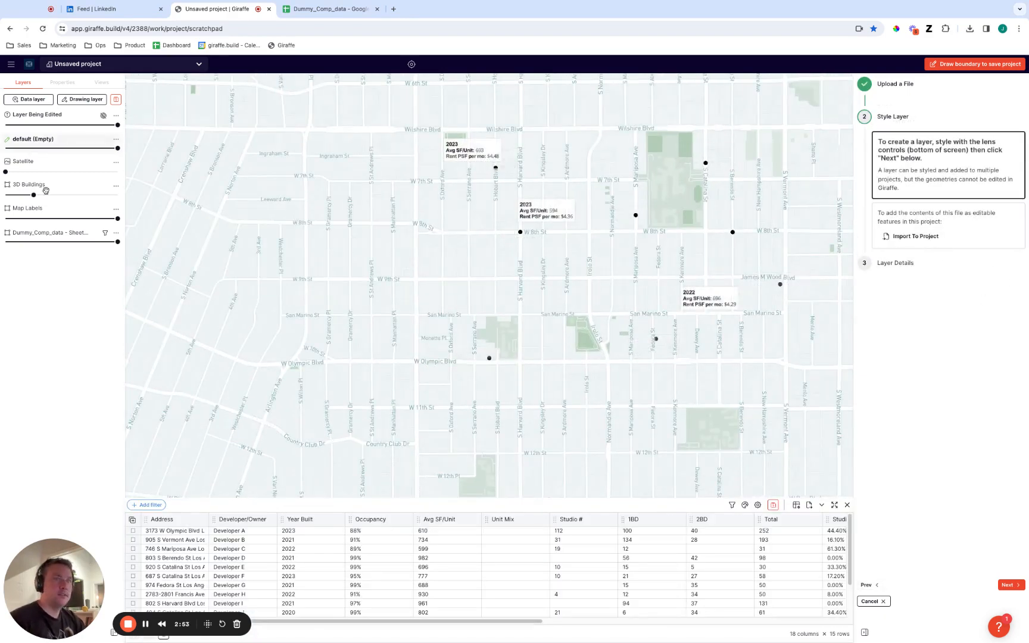
Lower the existing Dummy_Comp_data layer's opacity to zero and import the uploaded file's points into the project as editable features.
{"action": "left_click_drag", "start_coordinate": [118, 241], "coordinate": [5, 242]}
{"action": "scroll", "coordinate": [652, 363], "scroll_direction": "down", "scroll_amount": 5}
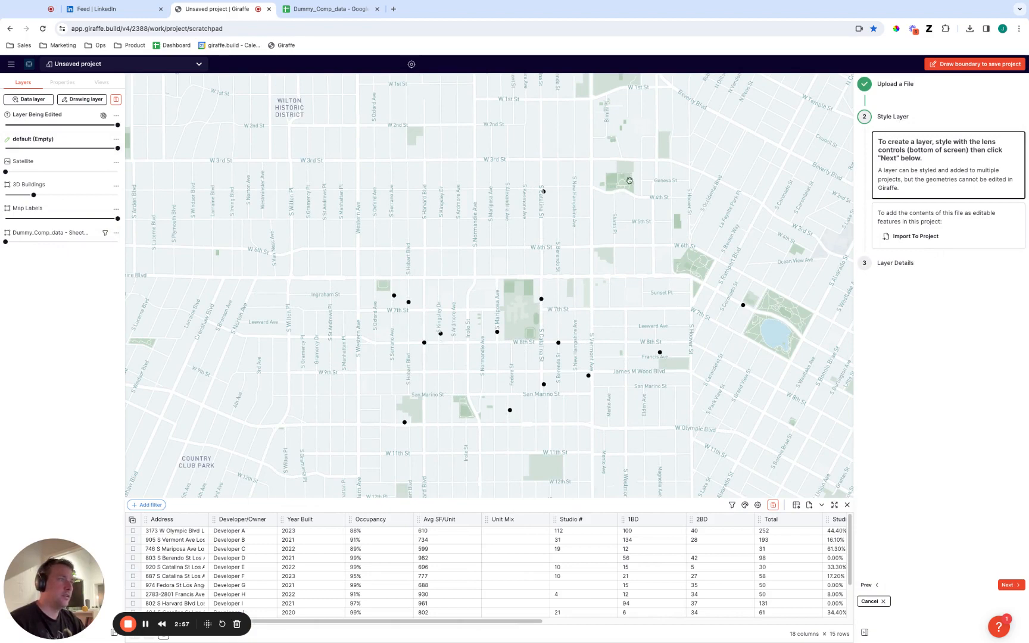
{"action": "left_click", "coordinate": [920, 237]}
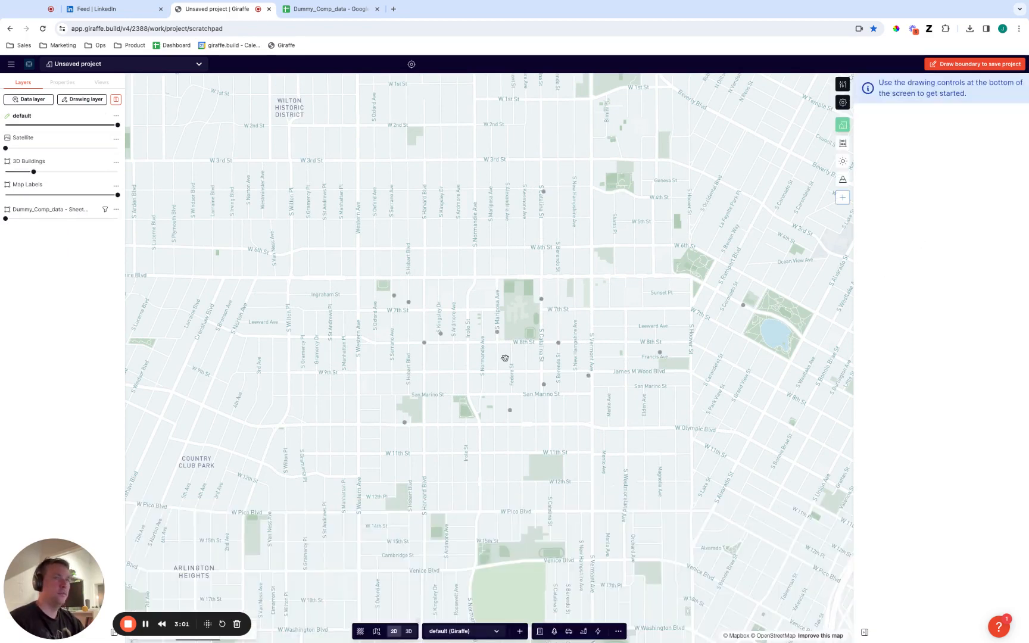
Select all the imported points and add a Marker property to them.
{"action": "mouse_move", "coordinate": [793, 492]}
{"action": "left_mouse_down", "text": "shift"}
{"action": "mouse_move", "coordinate": [273, 133]}
{"action": "mouse_move", "coordinate": [795, 492]}
{"action": "left_mouse_up", "text": "shift"}
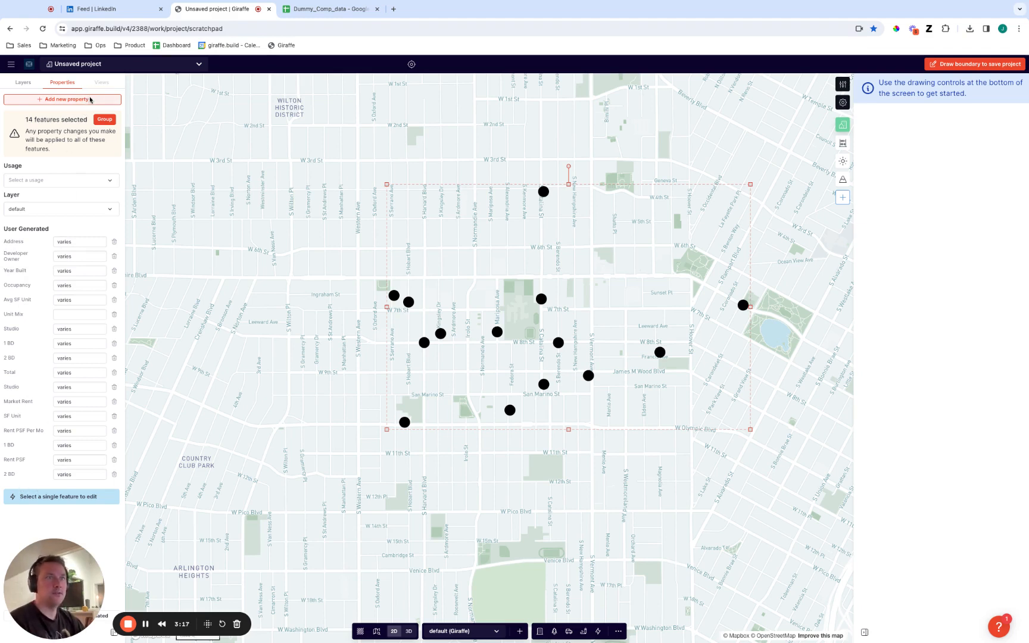
{"action": "left_click", "coordinate": [90, 100]}
{"action": "type", "text": "marker"}
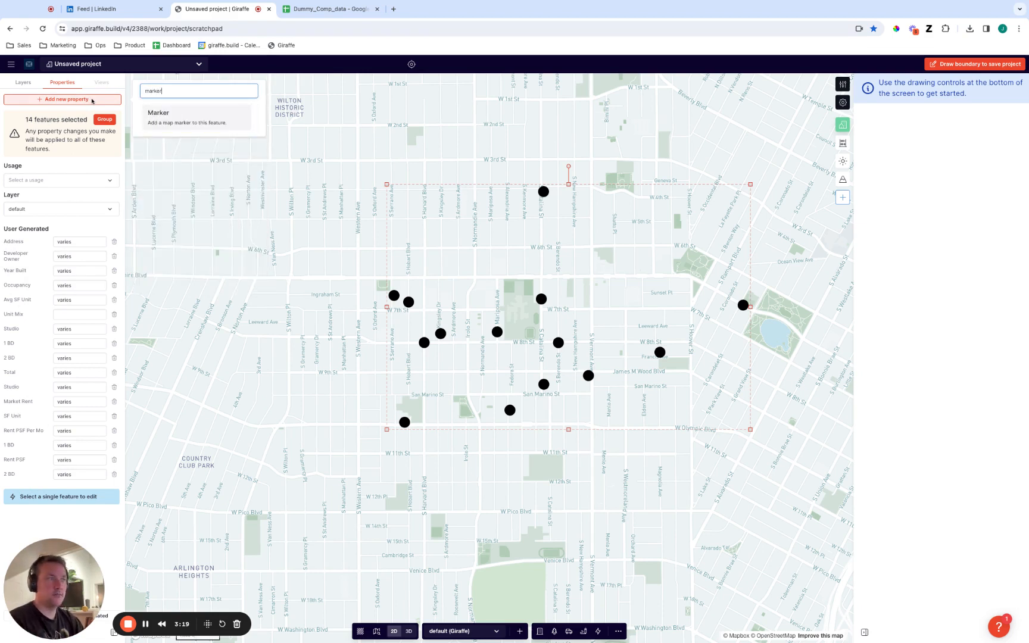
{"action": "key", "text": "Return"}
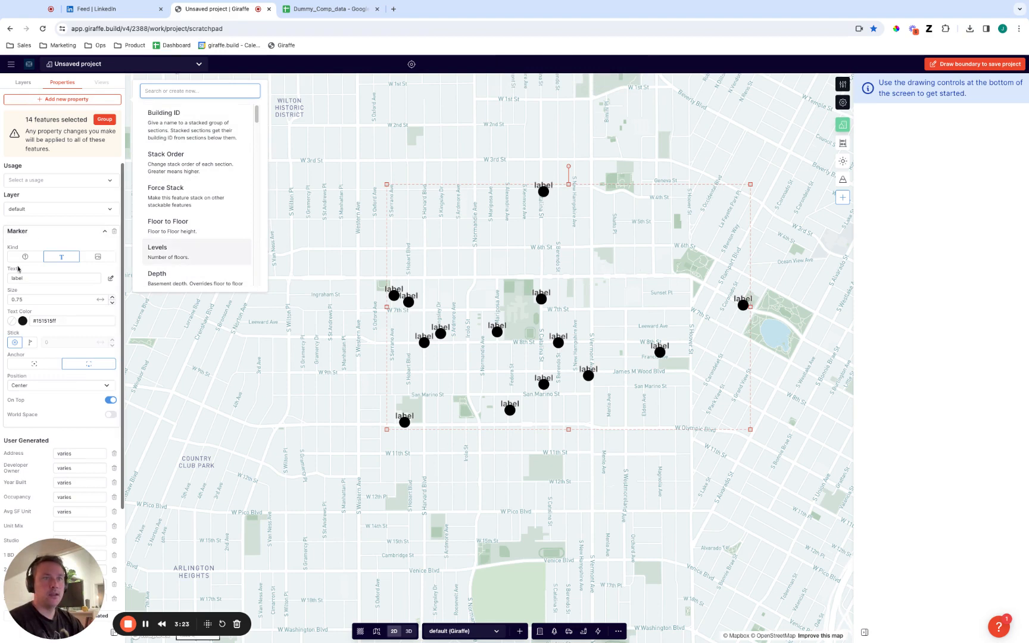
Change the markers to the circular badge kind with the text "$" and deselect the points.
{"action": "left_click", "coordinate": [25, 257]}
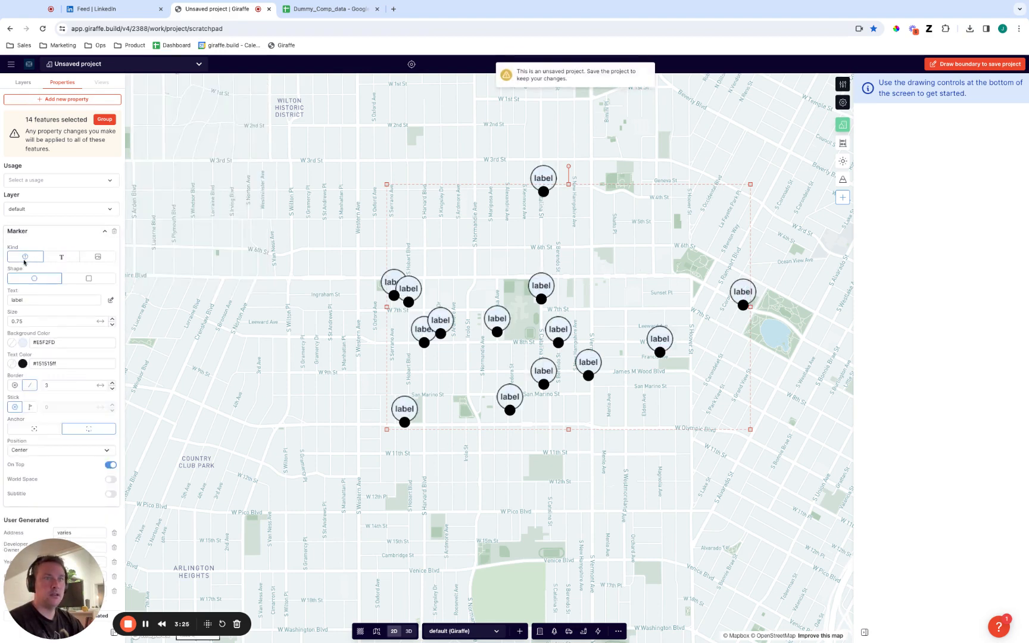
{"action": "double_click", "coordinate": [30, 304]}
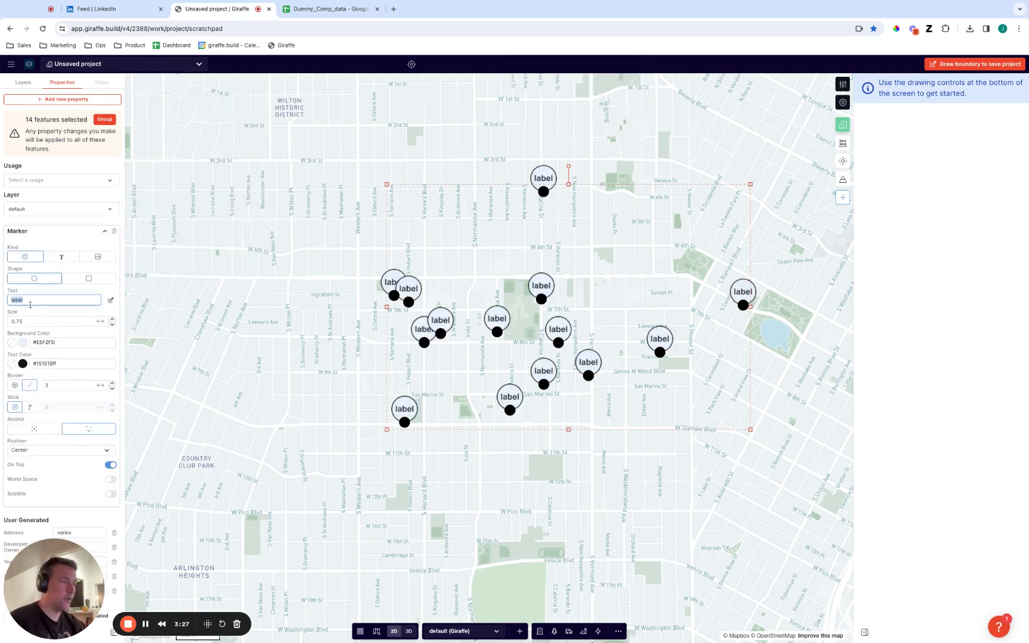
{"action": "type", "text": "$"}
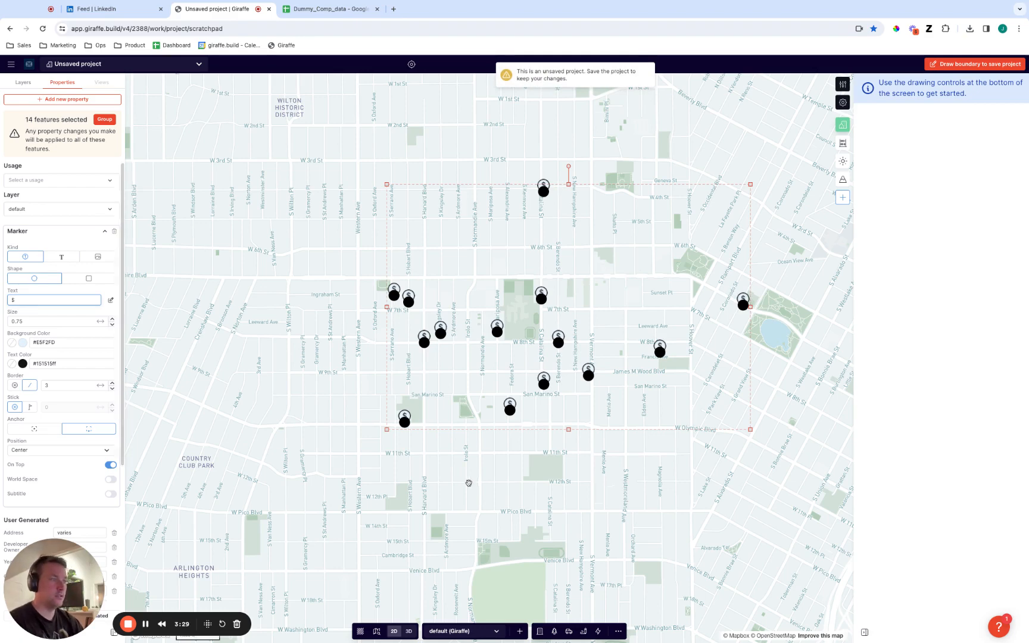
{"action": "type", "text": "t"}
{"action": "left_click", "coordinate": [630, 480]}
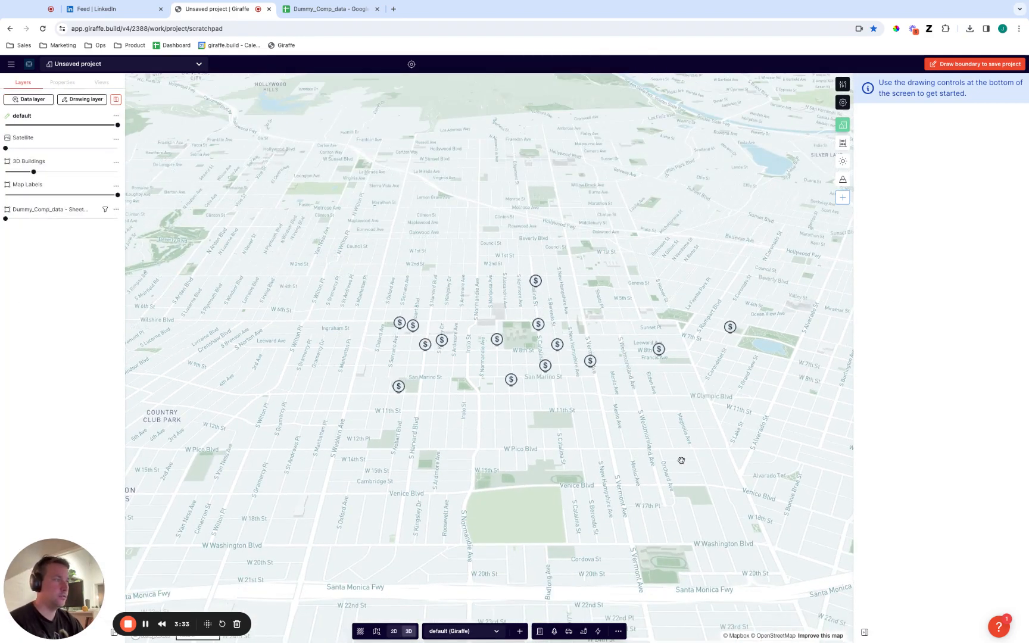
Examine the spreadsheet properties carried by the marker just south of San Marino St in the tilted view.
{"action": "right_click_drag", "start_coordinate": [682, 460], "coordinate": [681, 460]}
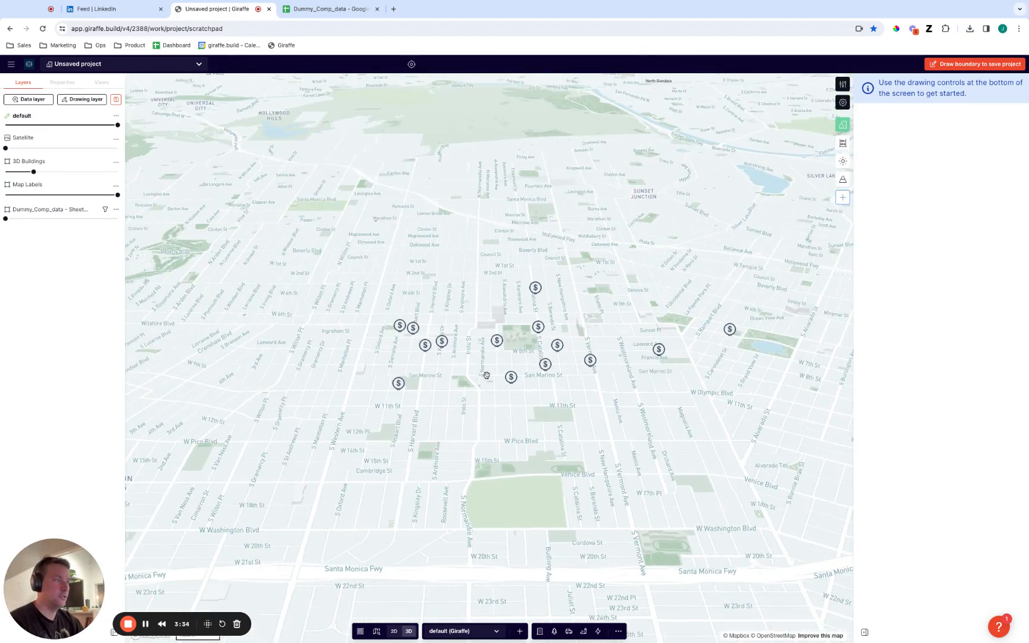
{"action": "left_click", "coordinate": [511, 379]}
{"action": "scroll", "coordinate": [96, 410], "scroll_direction": "down", "scroll_amount": 3}
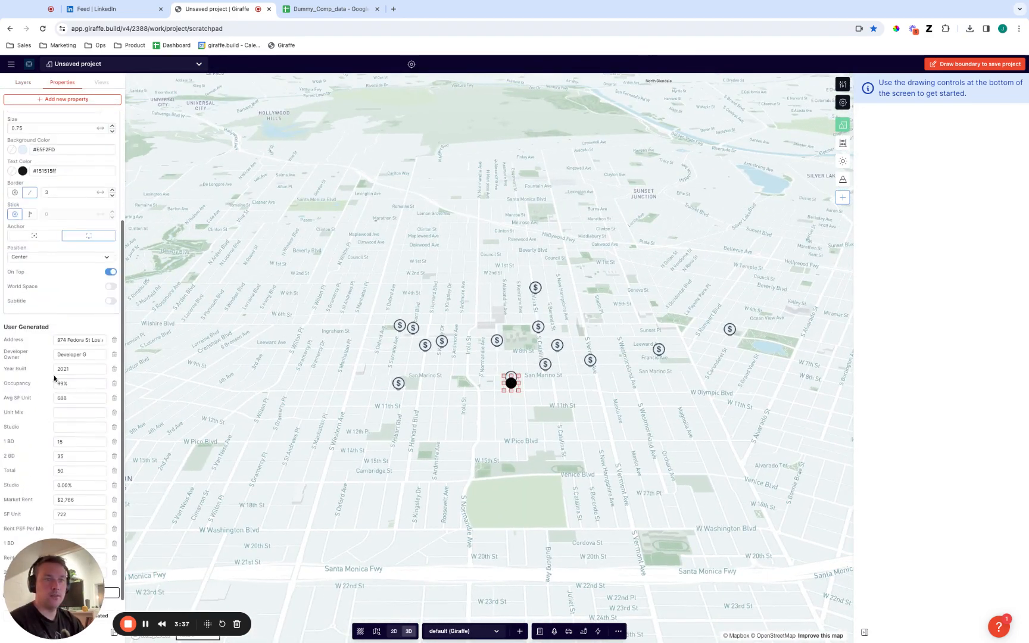
{"action": "left_click", "coordinate": [369, 493]}
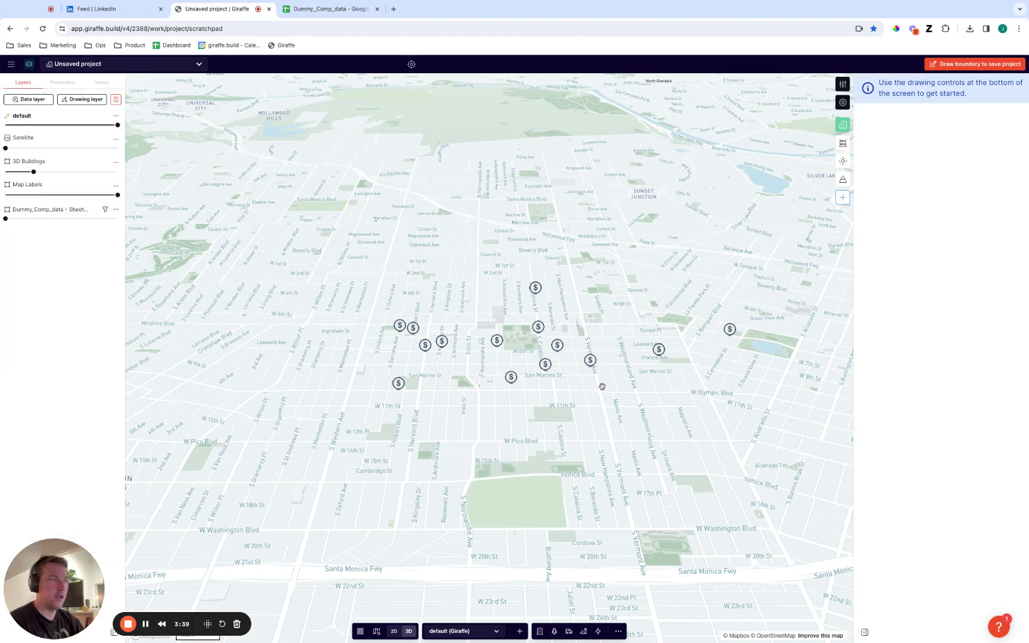
{"action": "left_click", "coordinate": [512, 380]}
{"action": "left_click", "coordinate": [543, 448]}
Return to the 2D view, select all the marker points and add a Popup property to them.
{"action": "key", "text": "2"}
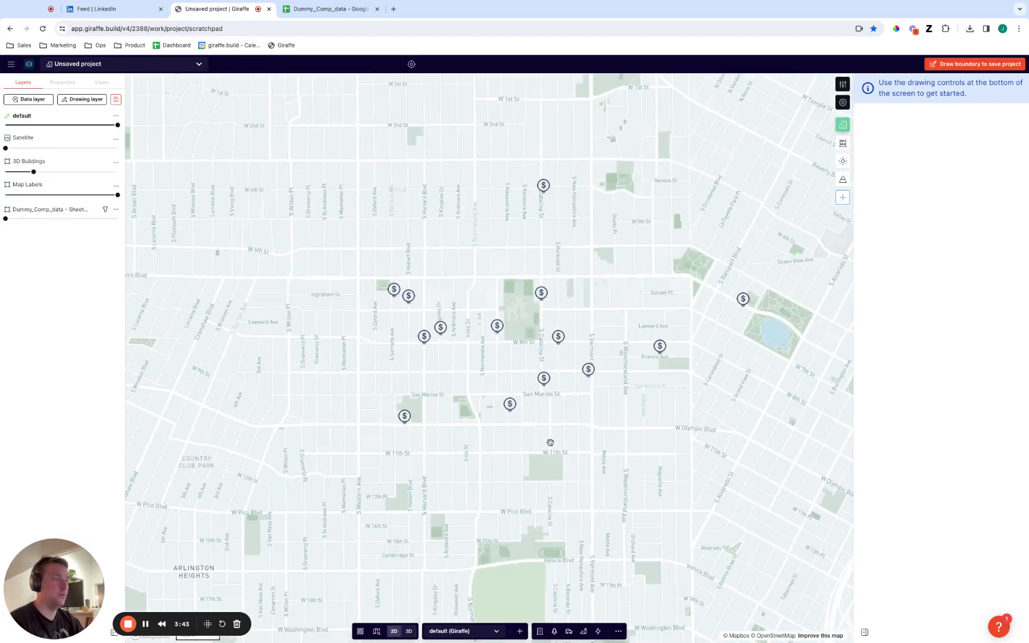
{"action": "left_click_drag", "start_coordinate": [803, 452], "coordinate": [182, 110], "text": "shift"}
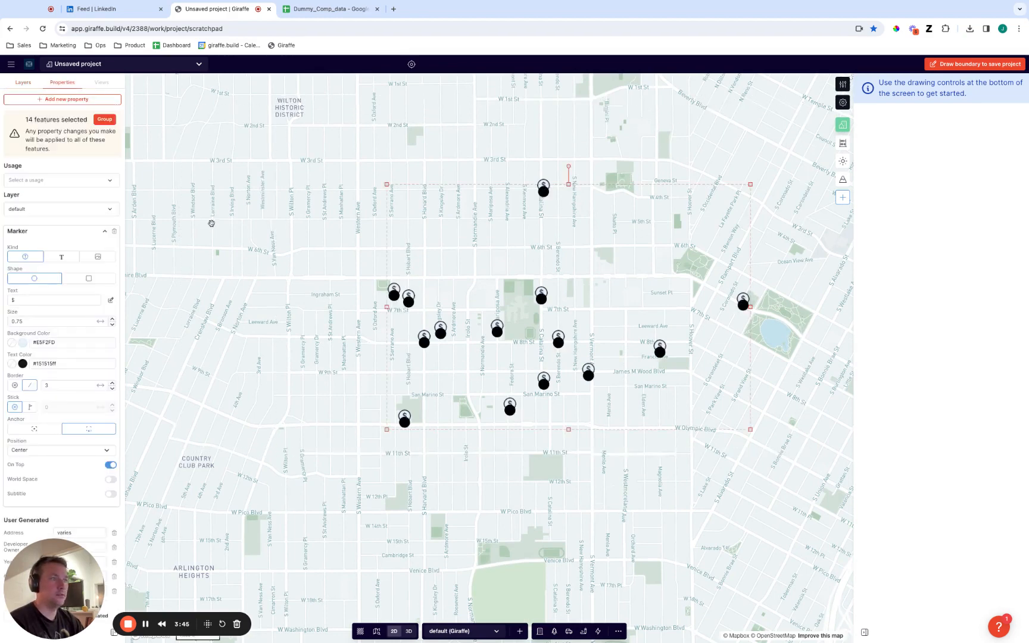
{"action": "left_click", "coordinate": [62, 100]}
{"action": "type", "text": "pop"}
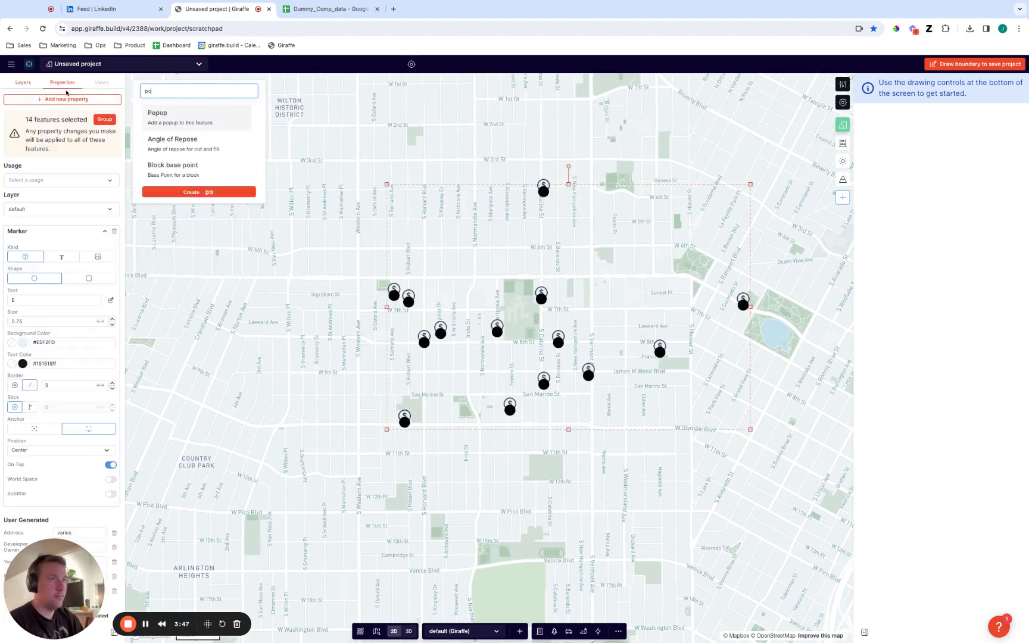
{"action": "key", "text": "Return"}
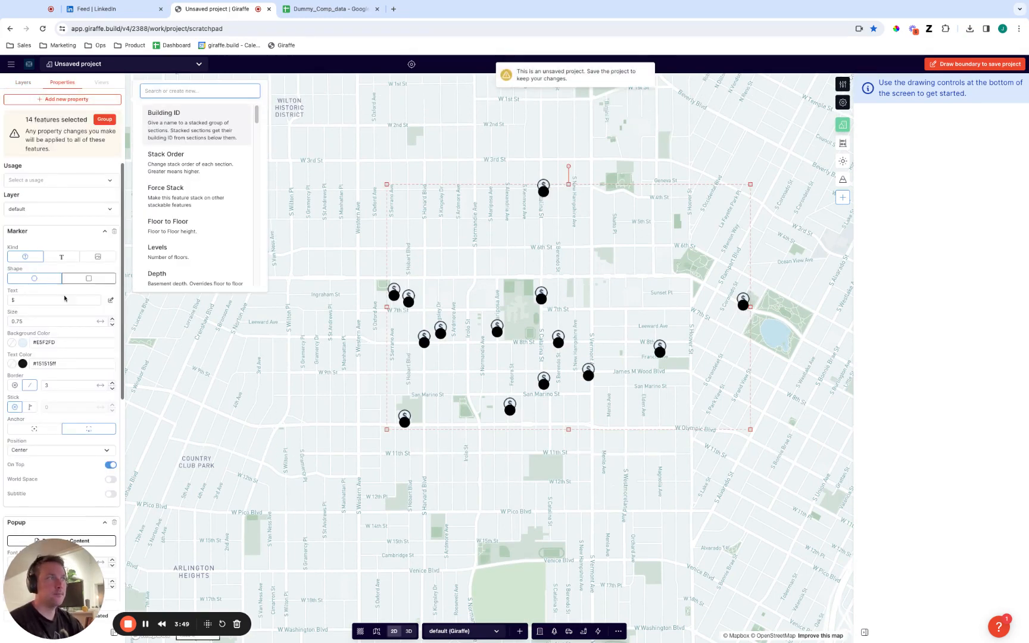
Open the popup content of the selected points for editing and insert the Developer Owner and Year Built property fields.
{"action": "scroll", "coordinate": [54, 334], "scroll_direction": "down", "scroll_amount": 5}
{"action": "scroll", "coordinate": [54, 334], "scroll_direction": "down", "scroll_amount": 2}
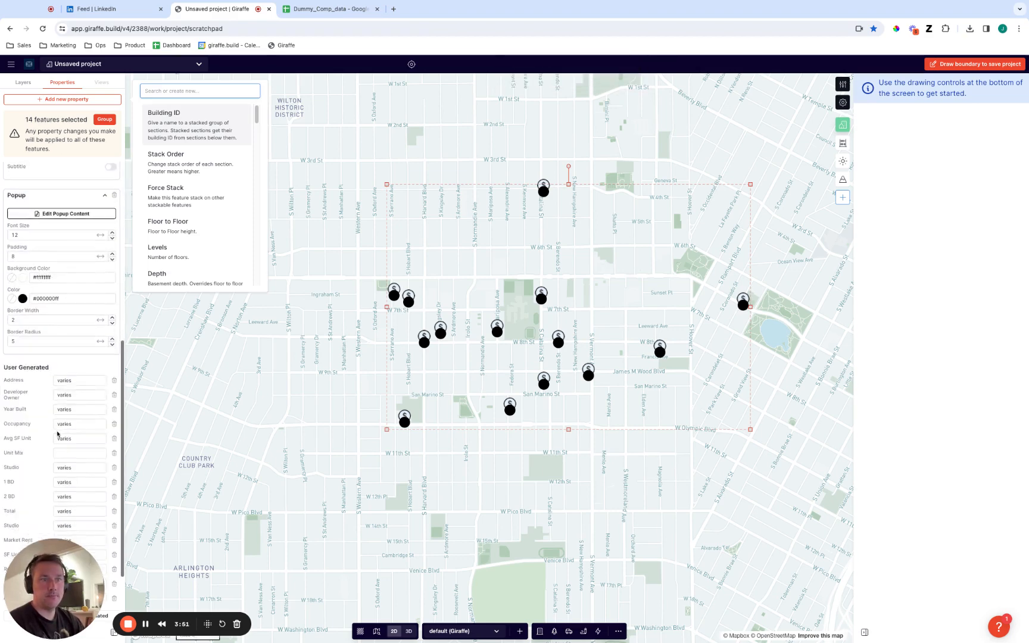
{"action": "left_click", "coordinate": [75, 172]}
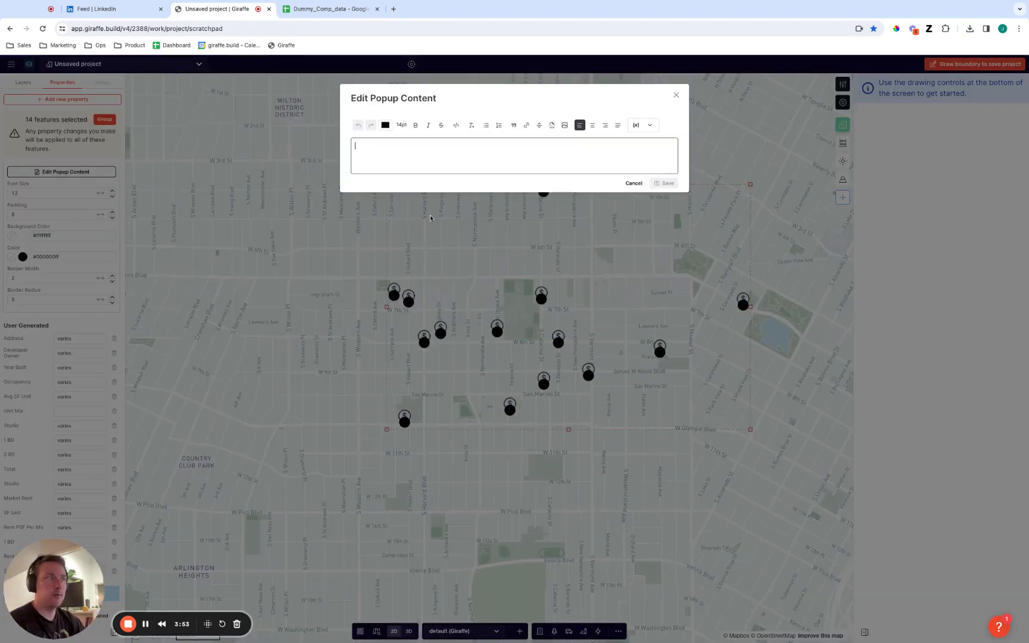
{"action": "left_click", "coordinate": [643, 127]}
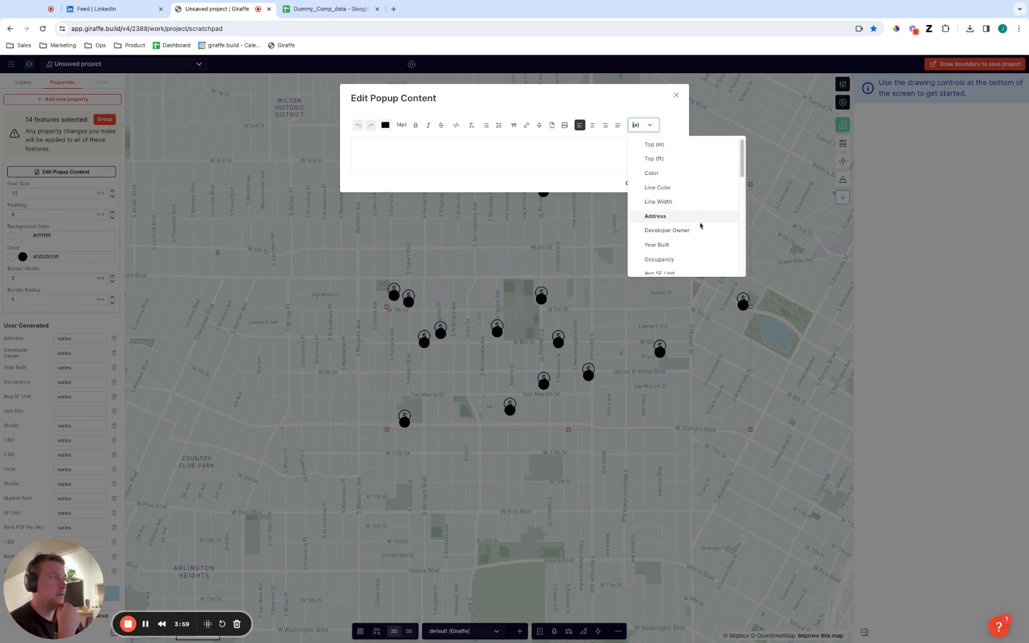
{"action": "left_click", "coordinate": [667, 231]}
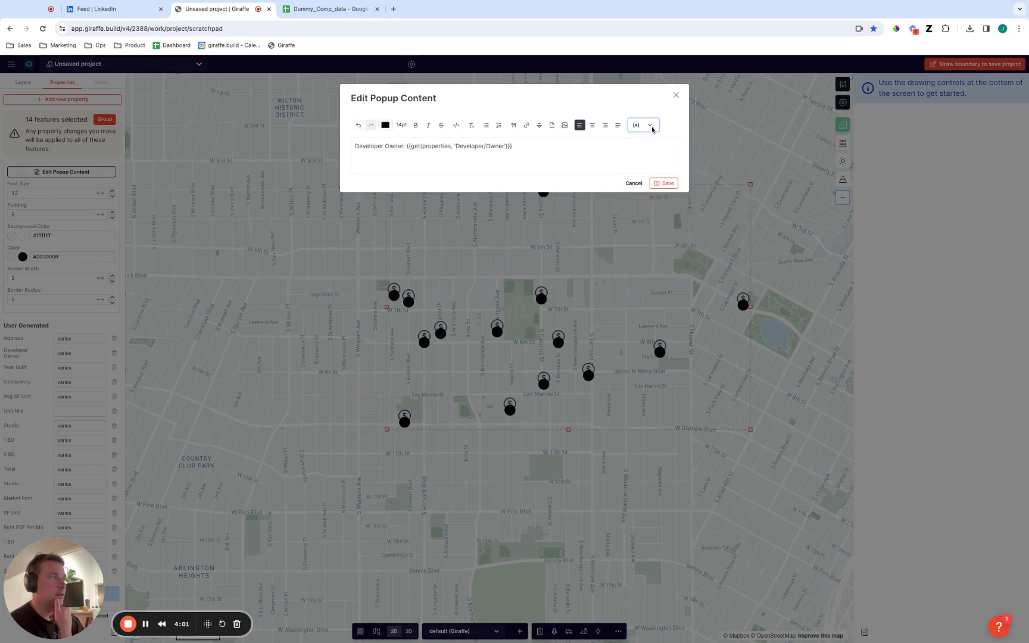
{"action": "left_click", "coordinate": [647, 126]}
{"action": "left_click", "coordinate": [695, 247]}
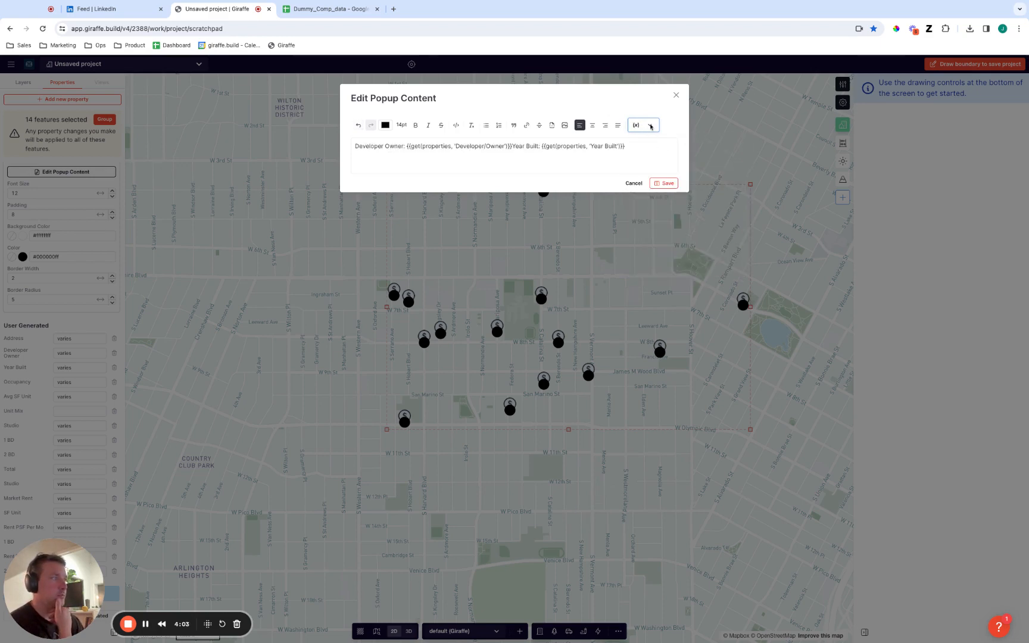
Add the Avg SF Unit and Market Rent property fields to the end of the popup content.
{"action": "left_click", "coordinate": [647, 125]}
{"action": "scroll", "coordinate": [683, 243], "scroll_direction": "down", "scroll_amount": 1}
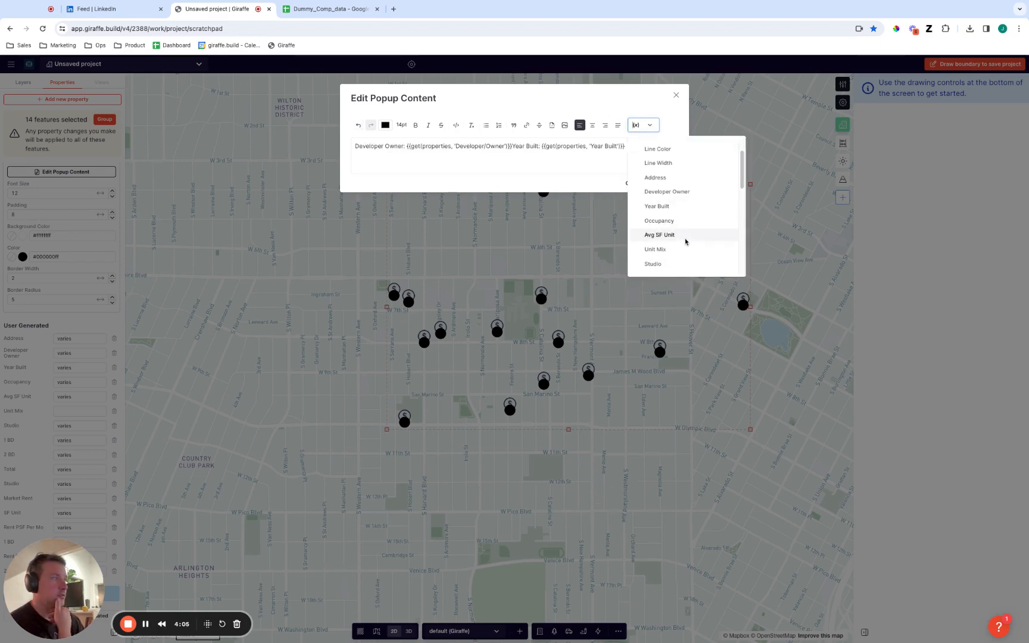
{"action": "left_click", "coordinate": [685, 243]}
{"action": "left_click", "coordinate": [655, 126]}
{"action": "scroll", "coordinate": [692, 246], "scroll_direction": "down", "scroll_amount": 3}
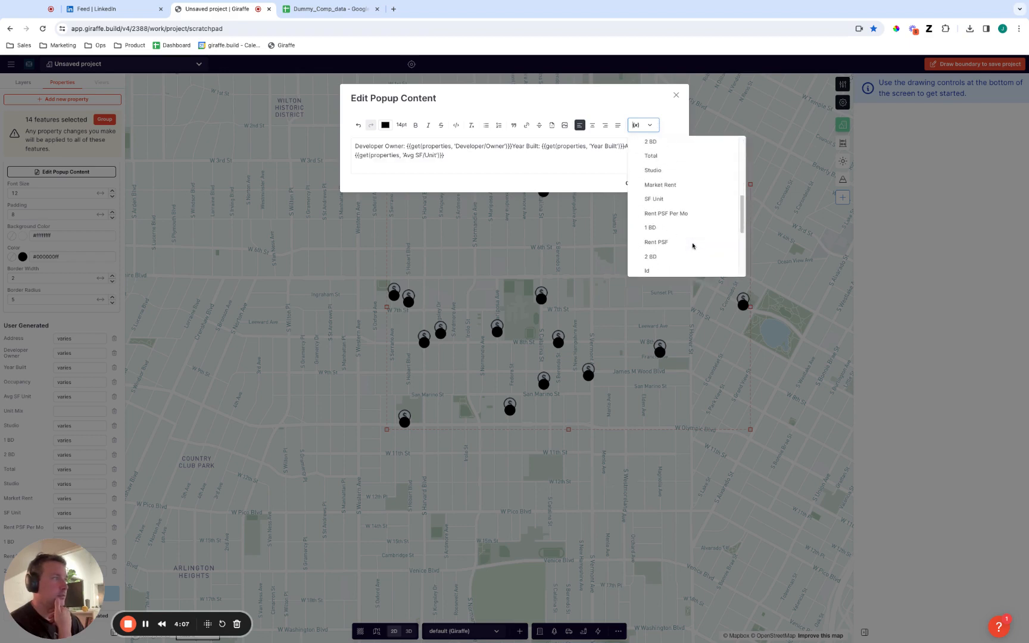
{"action": "scroll", "coordinate": [698, 227], "scroll_direction": "down", "scroll_amount": 1}
{"action": "scroll", "coordinate": [699, 226], "scroll_direction": "up", "scroll_amount": 1}
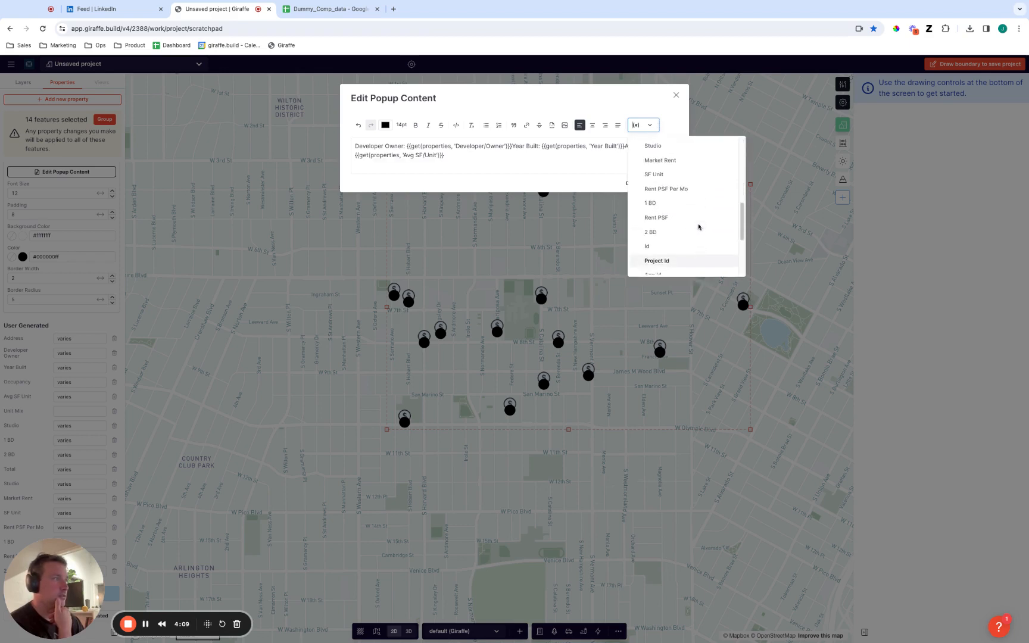
{"action": "left_click", "coordinate": [692, 184]}
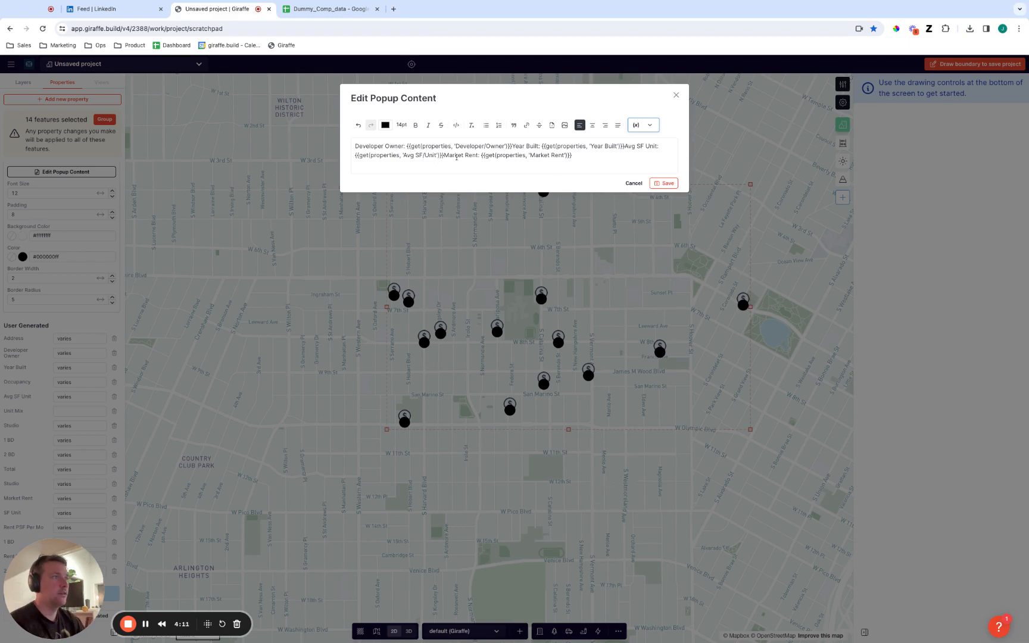
Break the popup content so that Developer Owner, Year Built, Avg SF Unit and Market Rent each start on their own line.
{"action": "left_click", "coordinate": [512, 149]}
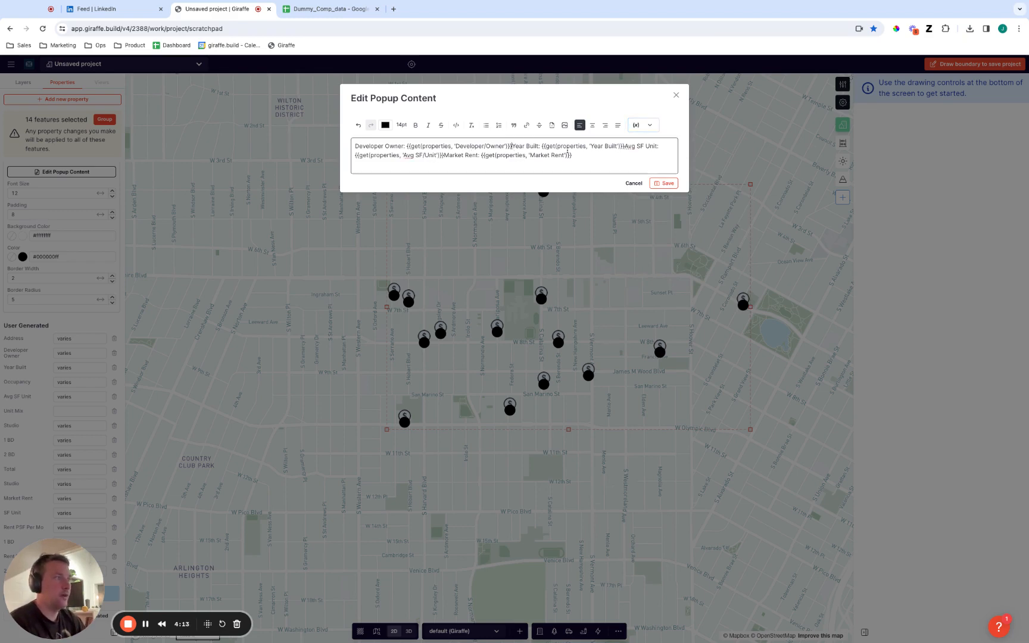
{"action": "key", "text": "Return"}
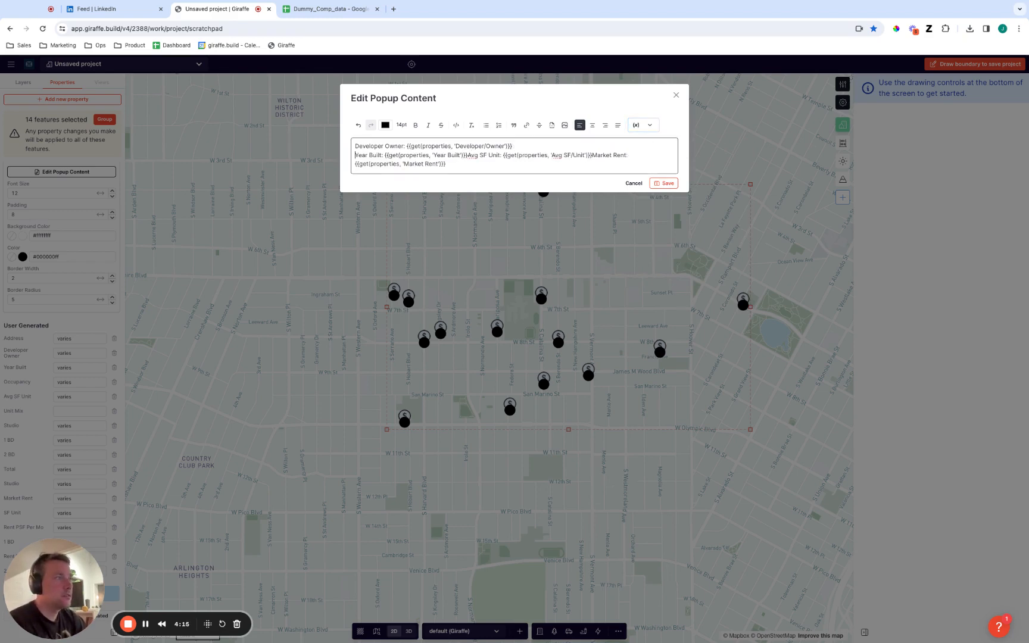
{"action": "key", "text": "Return"}
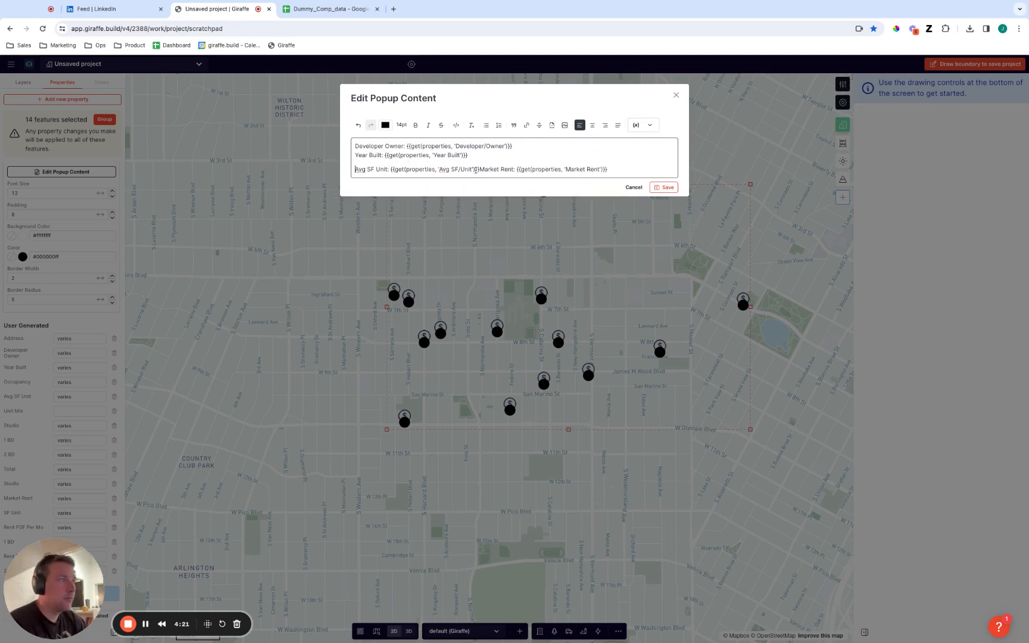
{"action": "key", "text": "Return"}
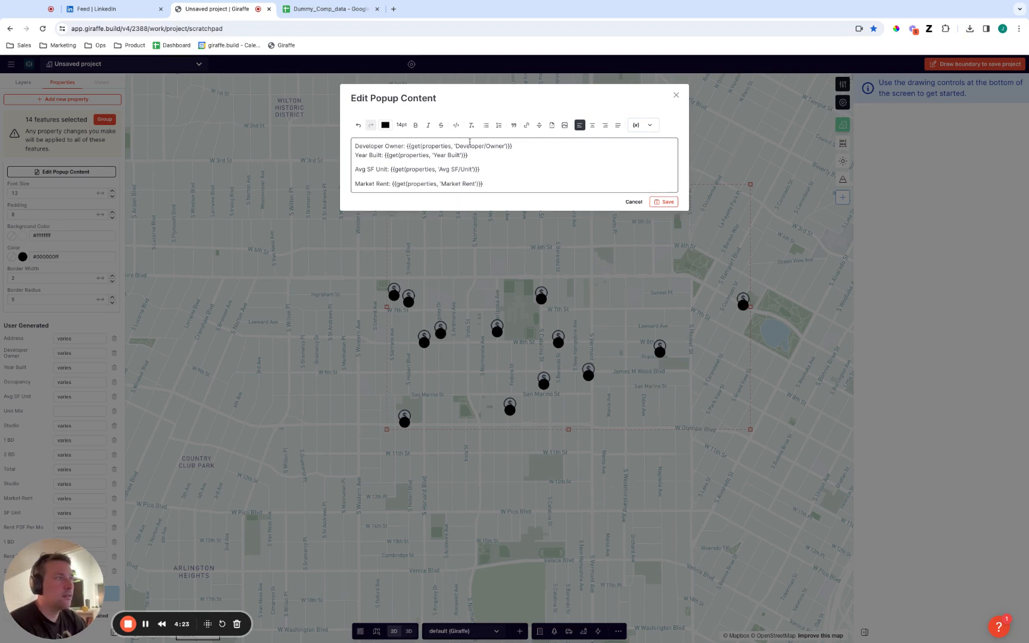
Make the Developer Owner line bold and the Year Built line italic in the popup content.
{"action": "triple_click", "coordinate": [525, 148]}
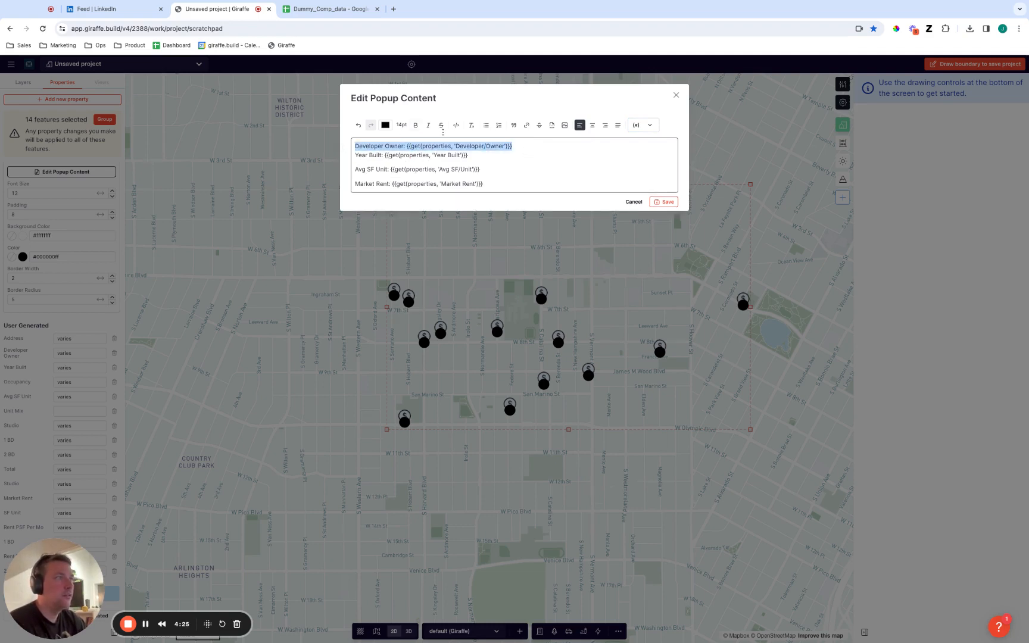
{"action": "left_click", "coordinate": [416, 125]}
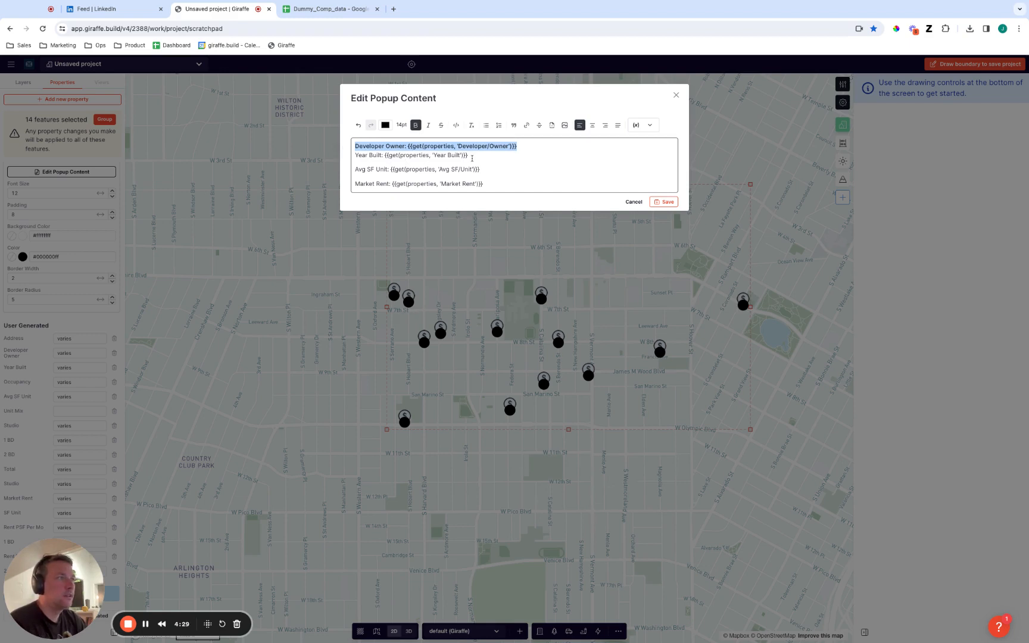
{"action": "left_click", "coordinate": [472, 158]}
{"action": "key", "text": "alt+shift+Left"}
{"action": "key", "text": "alt+shift+Left"}
{"action": "key", "text": "alt+shift+Left"}
{"action": "key", "text": "alt+shift+Left"}
{"action": "key", "text": "alt+shift+Left"}
{"action": "key", "text": "alt+shift+Left"}
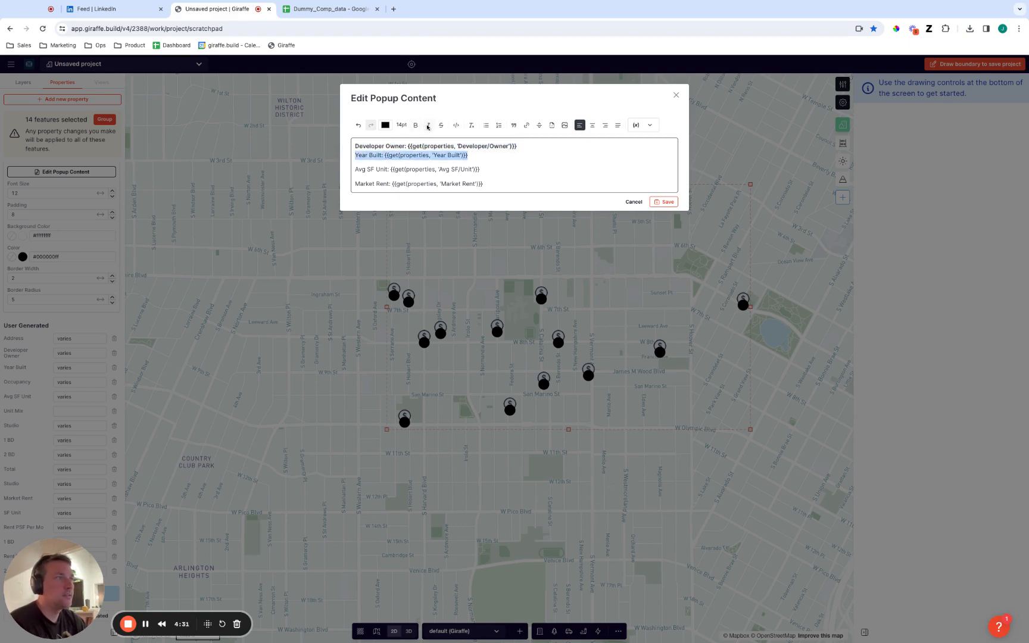
{"action": "left_click", "coordinate": [428, 125]}
Insert "$" before the Market Rent field, save and close the popup content, and deselect the points.
{"action": "left_click", "coordinate": [503, 177]}
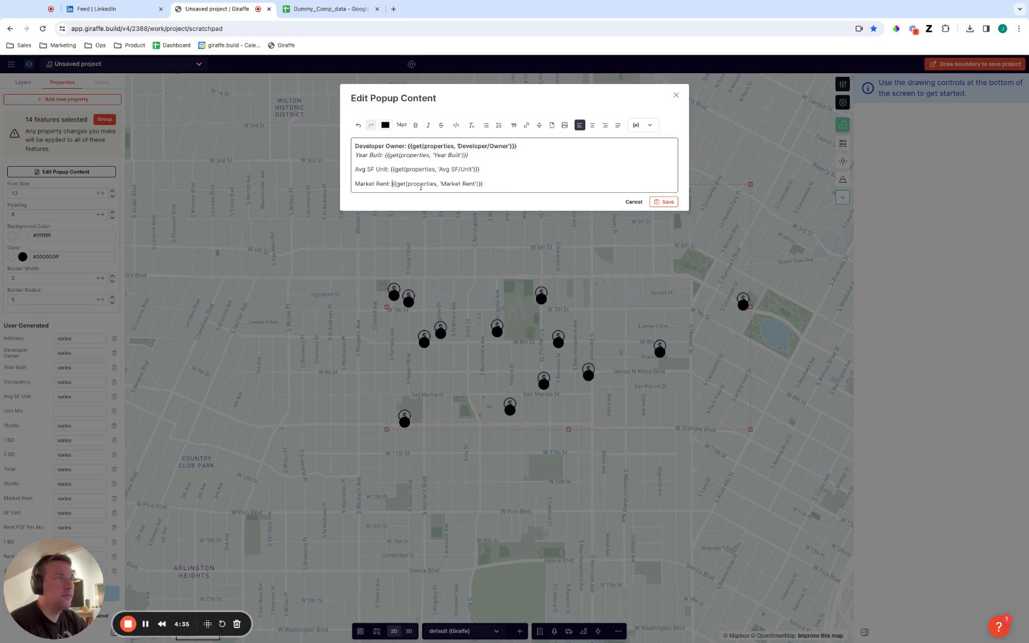
{"action": "type", "text": "$"}
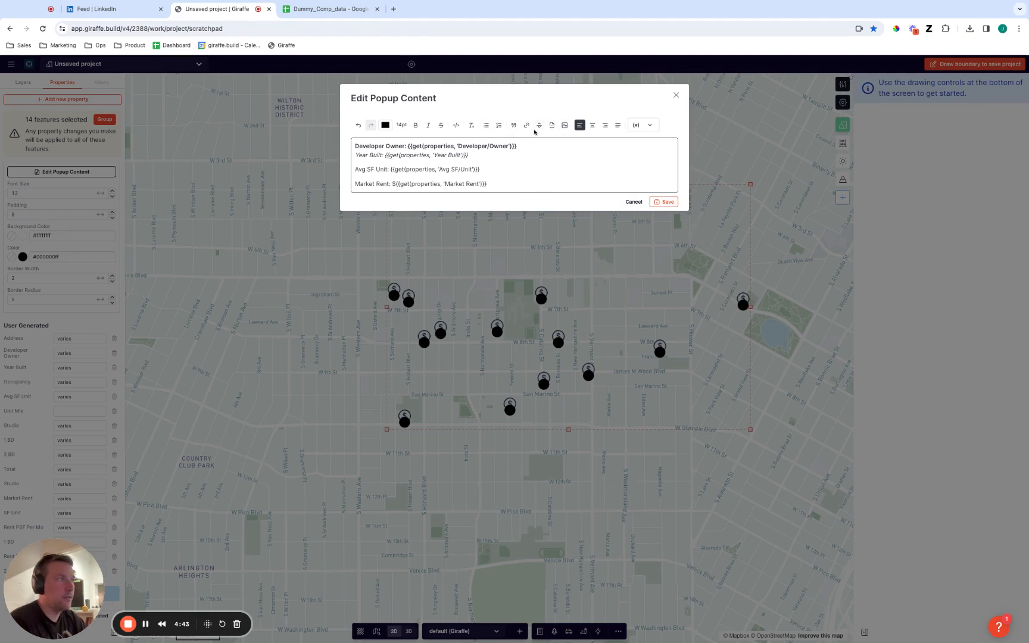
{"action": "left_click", "coordinate": [665, 203]}
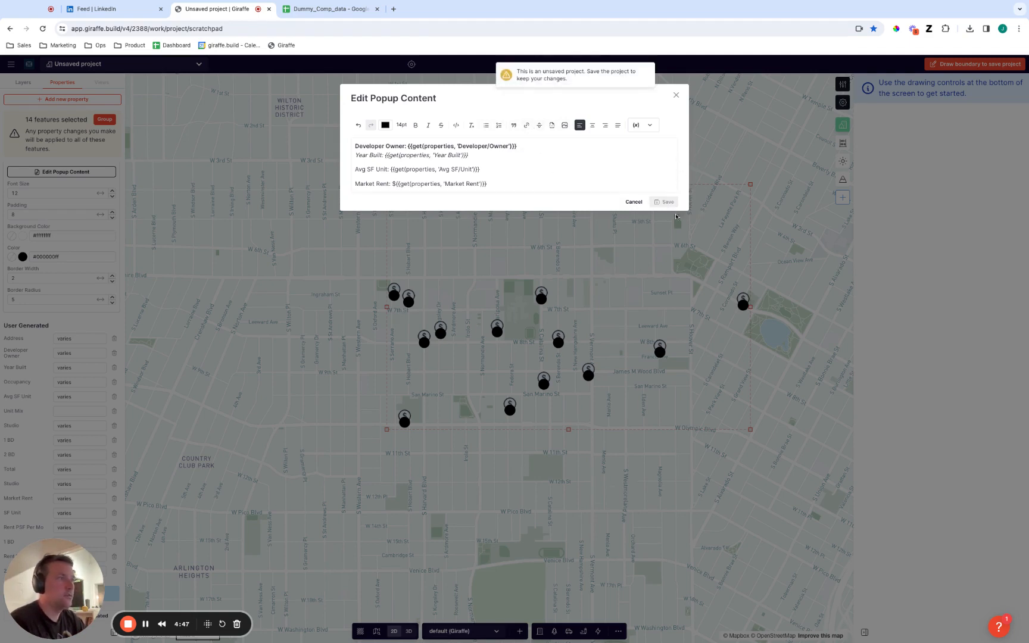
{"action": "left_click", "coordinate": [677, 96]}
{"action": "left_click", "coordinate": [566, 481]}
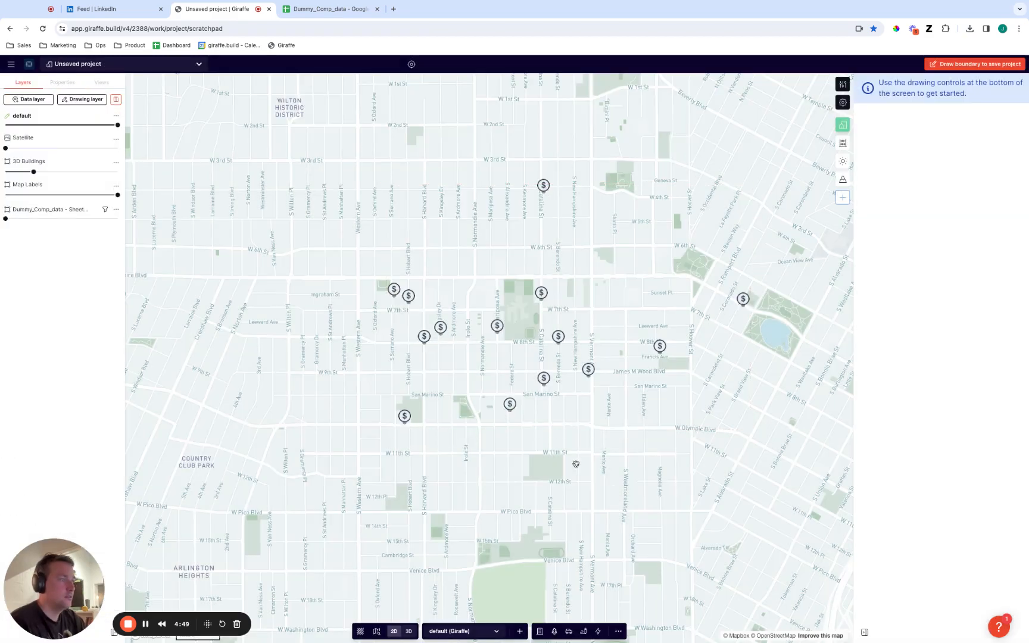
Examine the popup of the marker just north of San Marino St in flat and tilted views, ending deselected in 2D.
{"action": "scroll", "coordinate": [557, 424], "scroll_direction": "up", "scroll_amount": 5}
{"action": "left_click", "coordinate": [524, 333]}
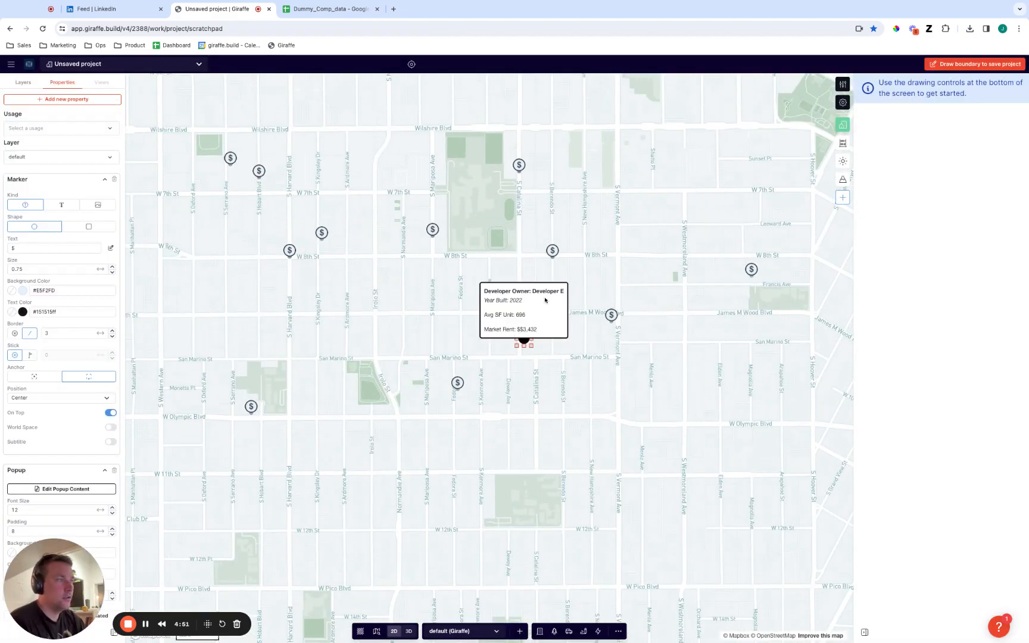
{"action": "right_click_drag", "start_coordinate": [591, 476], "coordinate": [581, 421]}
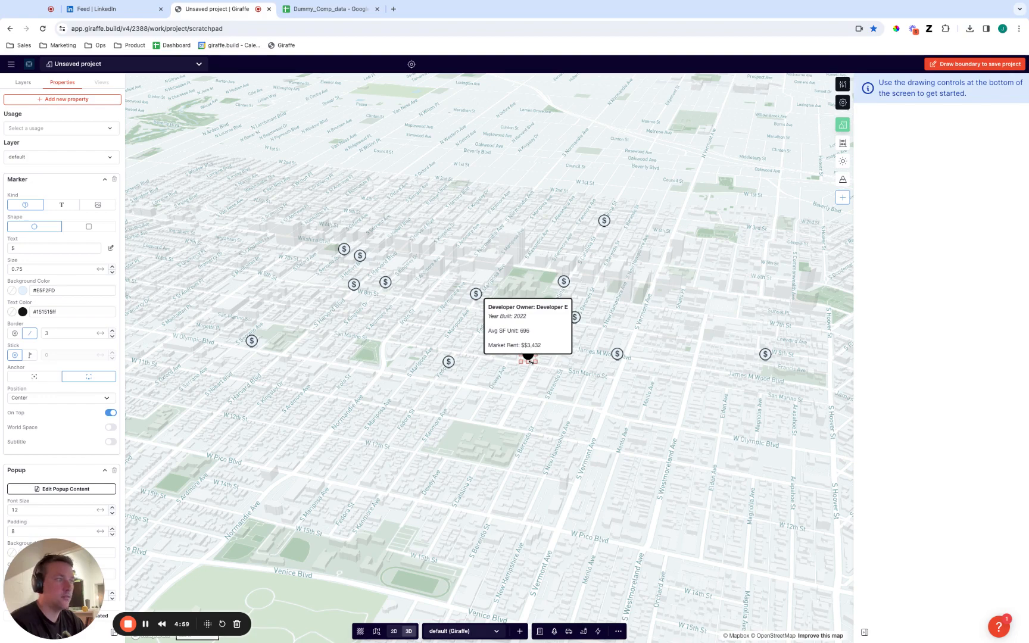
{"action": "left_click", "coordinate": [524, 391]}
{"action": "right_click_drag", "start_coordinate": [527, 391], "coordinate": [538, 389]}
{"action": "scroll", "coordinate": [542, 389], "scroll_direction": "down", "scroll_amount": 5}
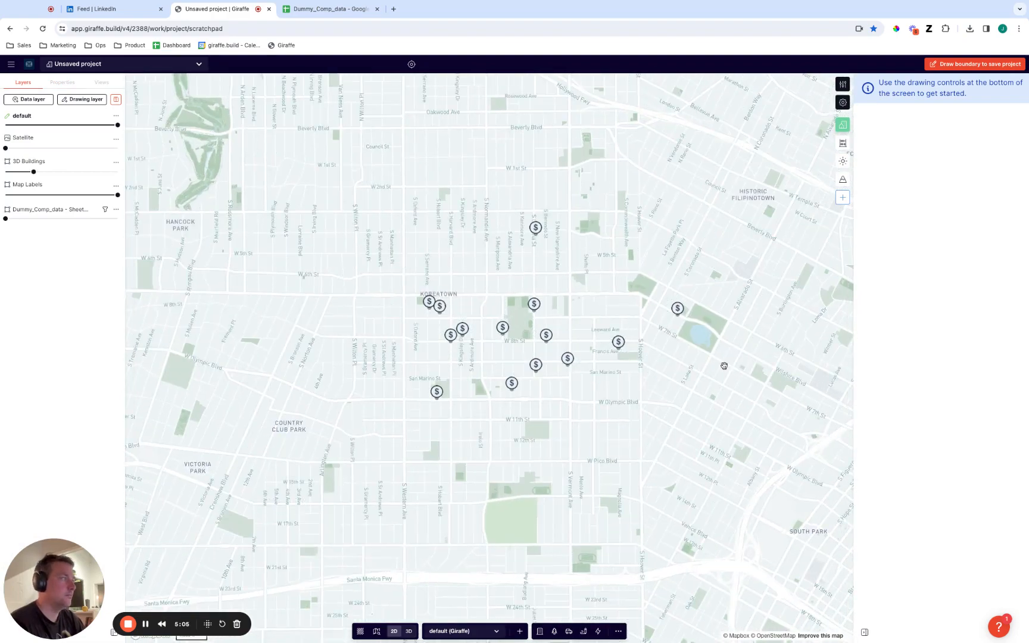